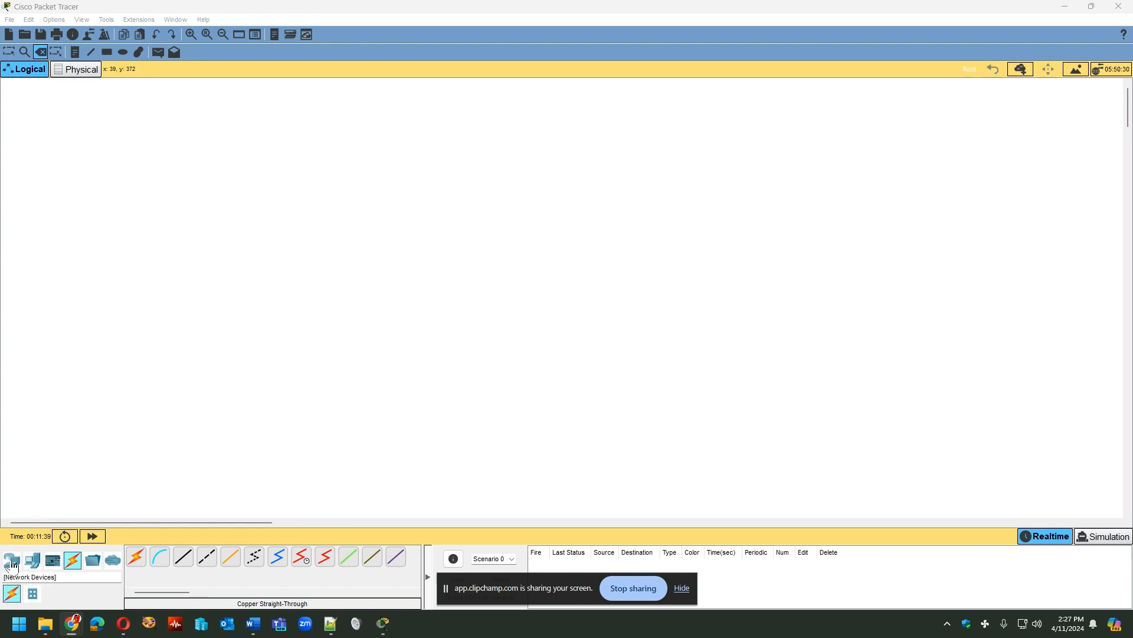
# - Place a 2911 router in the upper area of the empty logical workspace, with the view enlarged
pyautogui.click(13, 566)
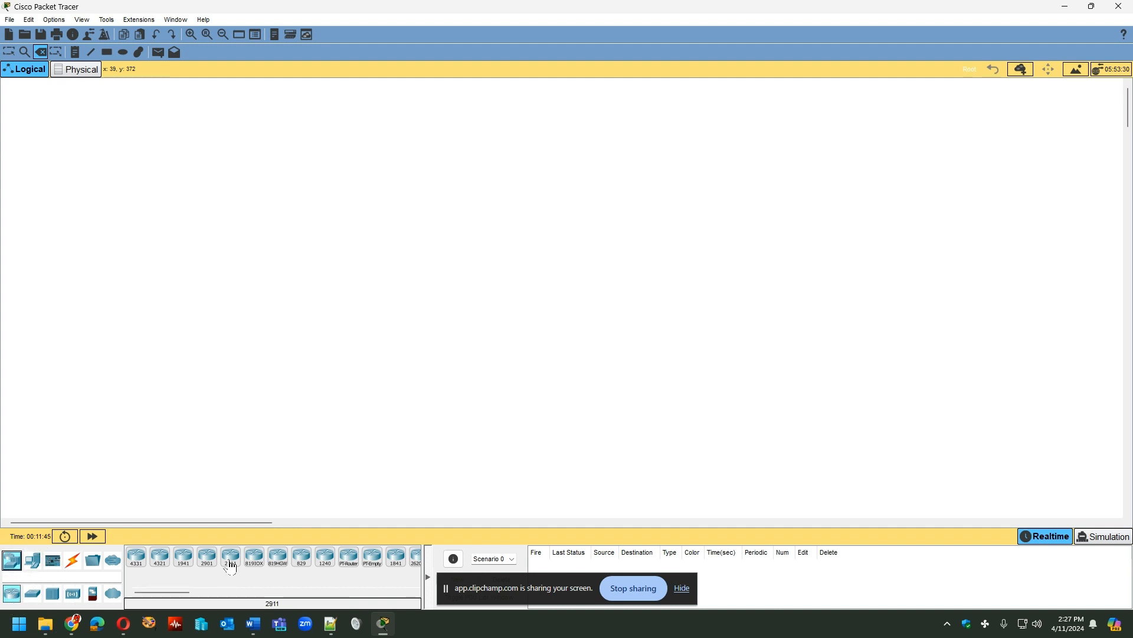
pyautogui.moveTo(230, 565); pyautogui.dragTo(178, 179)
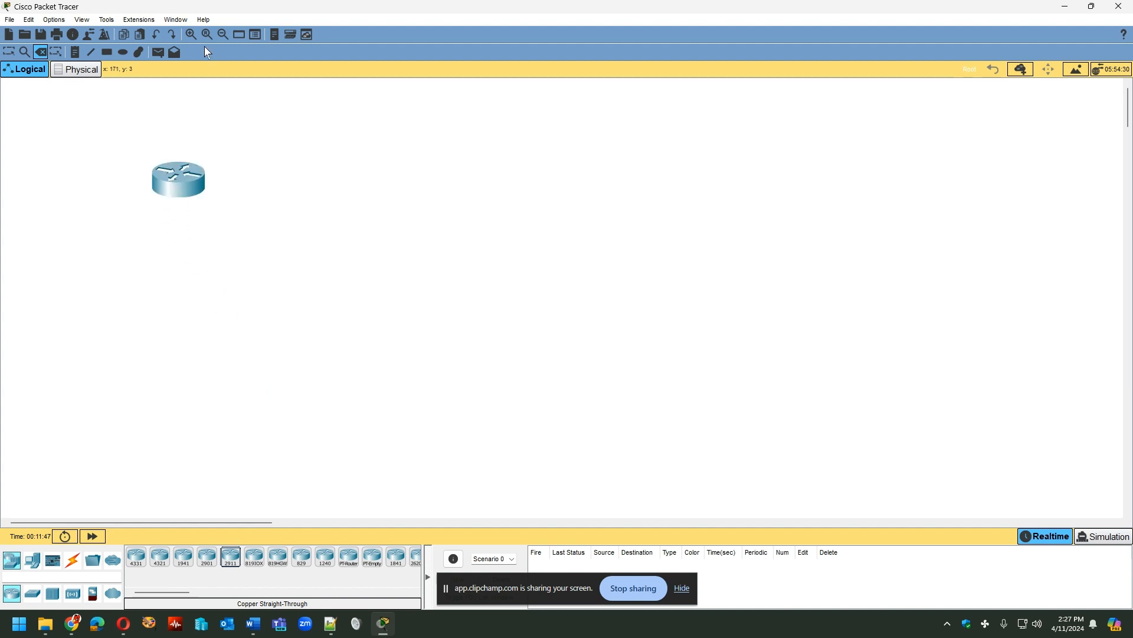
pyautogui.click(191, 34)
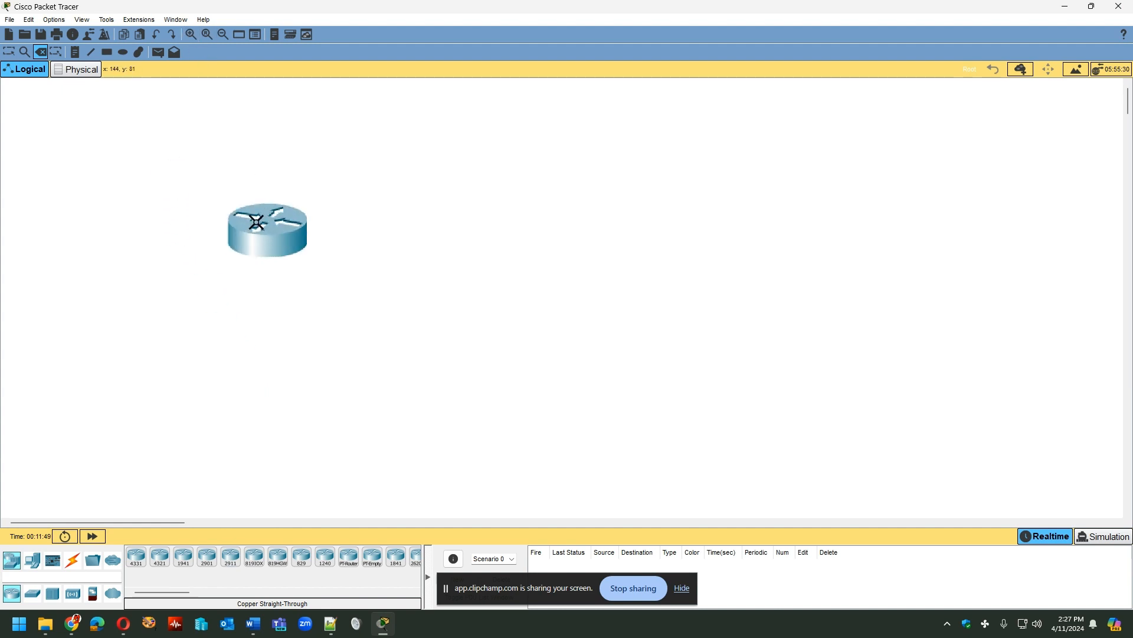
pyautogui.click(278, 208)
pyautogui.click(606, 325)
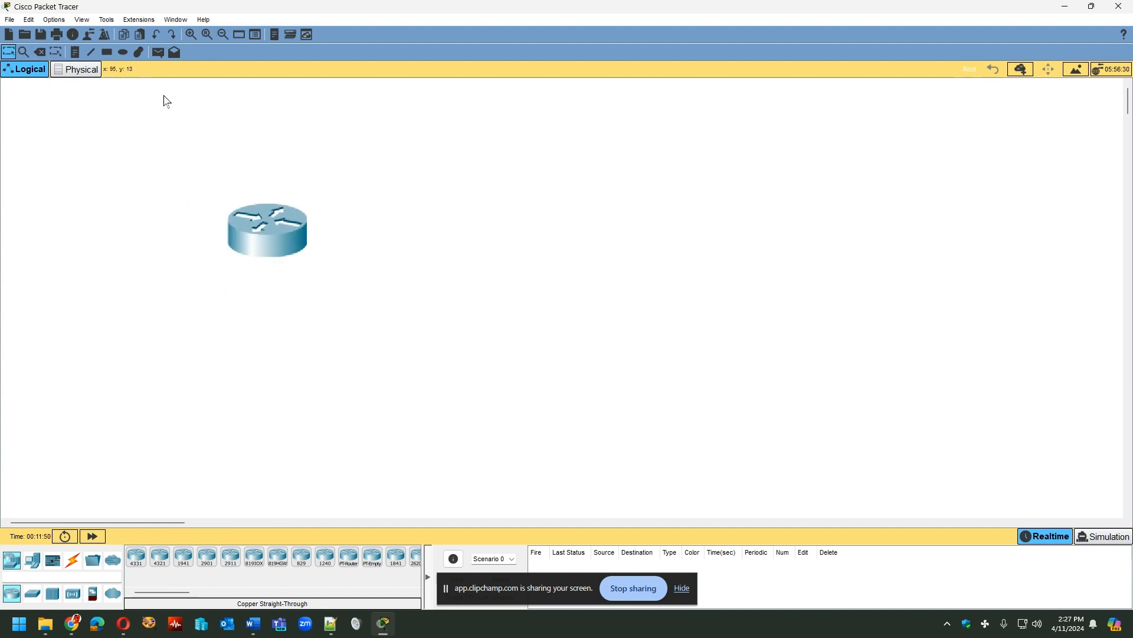
pyautogui.click(9, 52)
pyautogui.moveTo(266, 228); pyautogui.dragTo(203, 157)
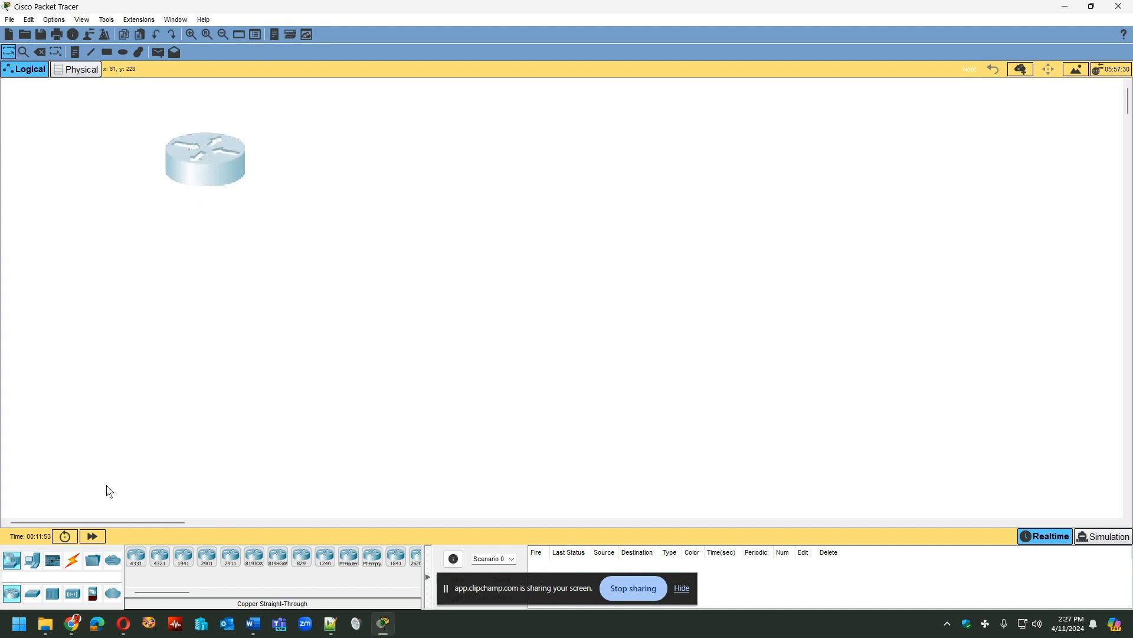
# - Add a 2960 switch directly below the router in the workspace
pyautogui.click(33, 596)
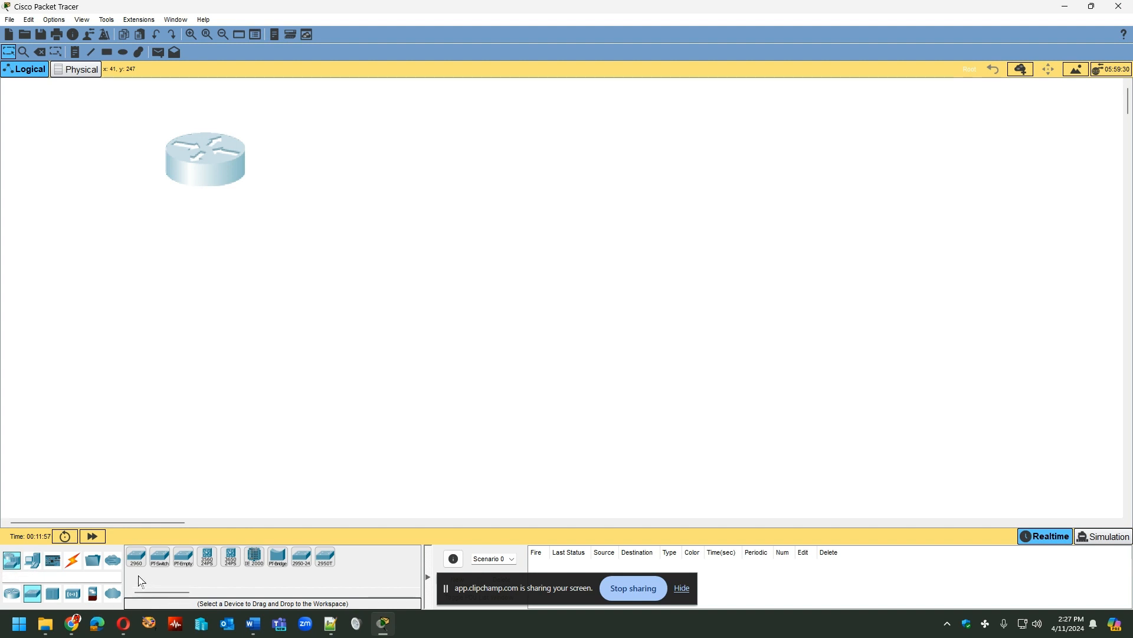
pyautogui.click(136, 557)
pyautogui.click(205, 307)
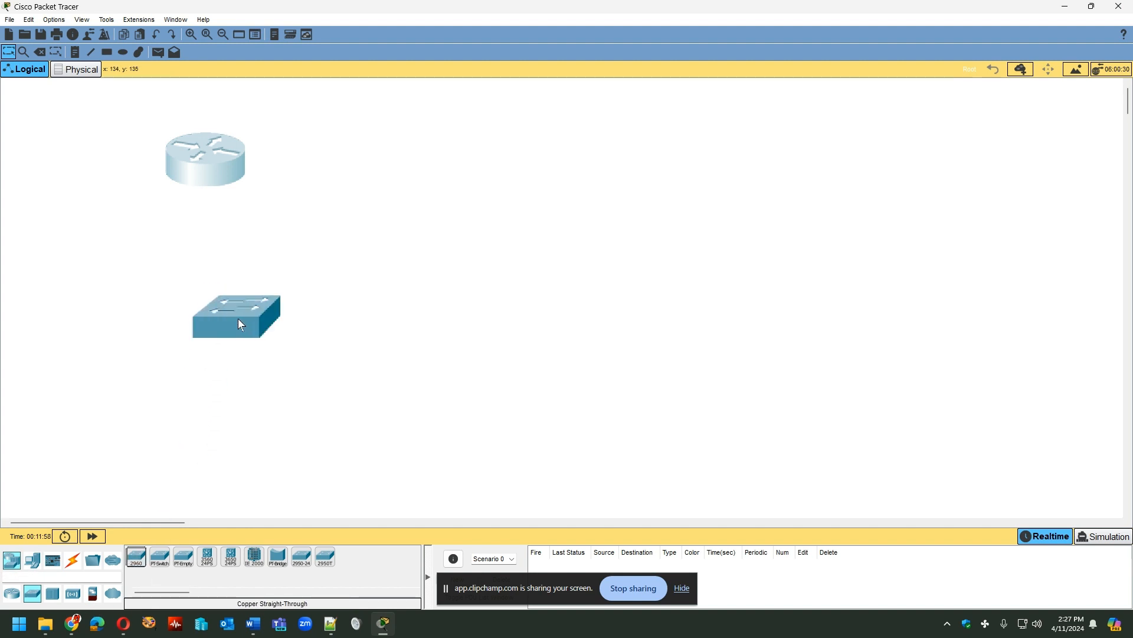
pyautogui.click(204, 308)
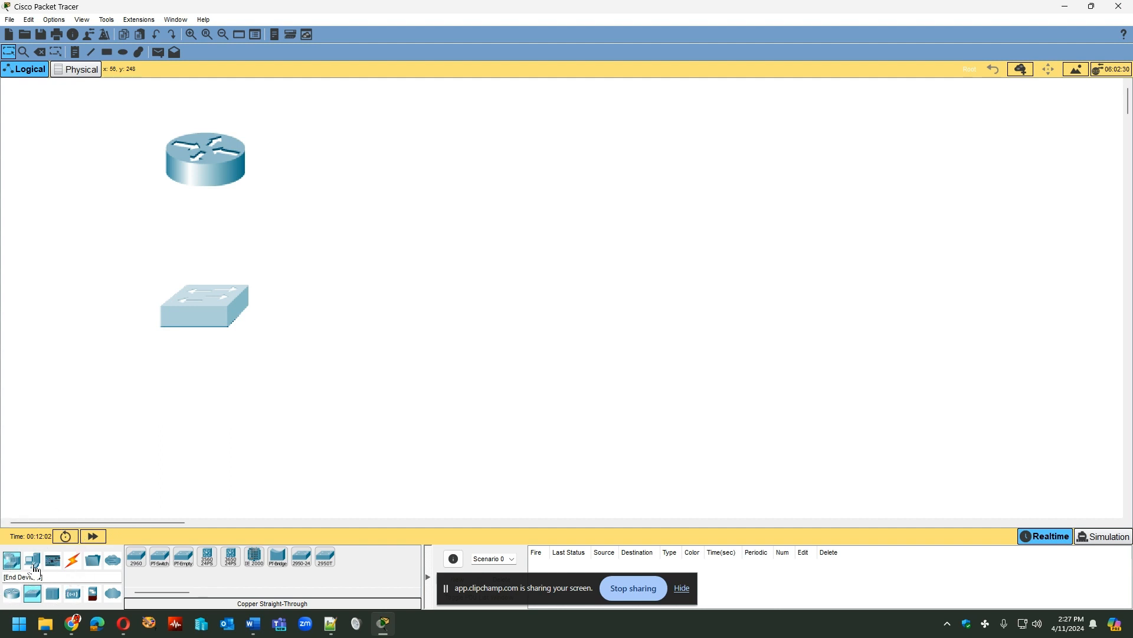
# - Add a PC end device directly below the switch
pyautogui.click(33, 564)
pyautogui.click(137, 561)
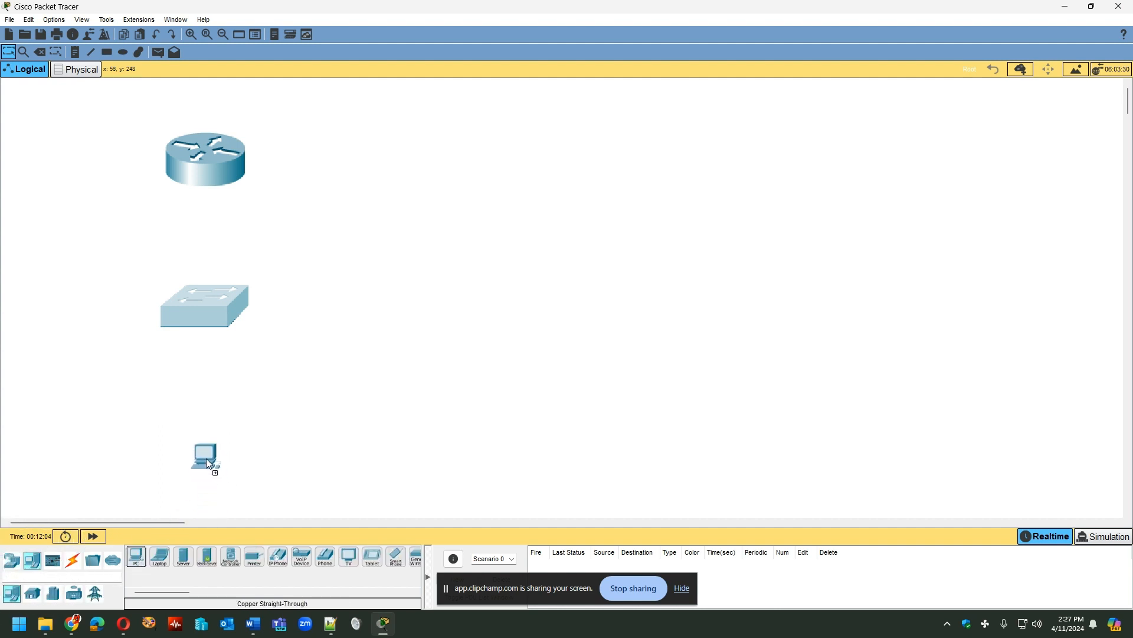
pyautogui.click(206, 458)
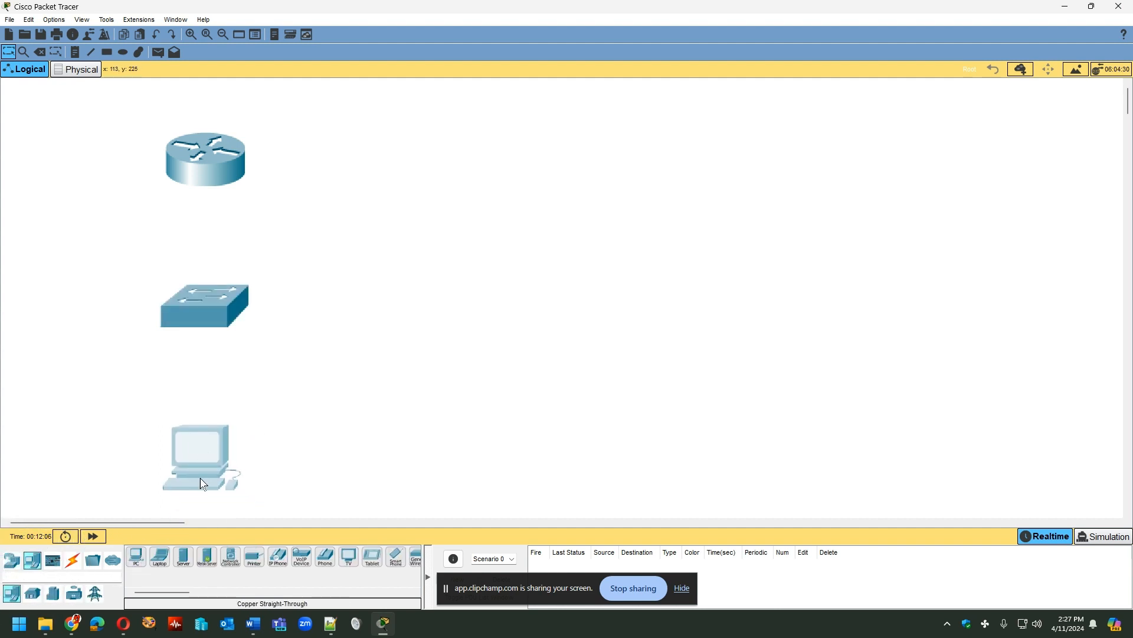
# - Connect the PC's FastEthernet0 port to the switch's FastEthernet0/1 port with a copper straight-through cable
pyautogui.click(74, 564)
pyautogui.click(74, 563)
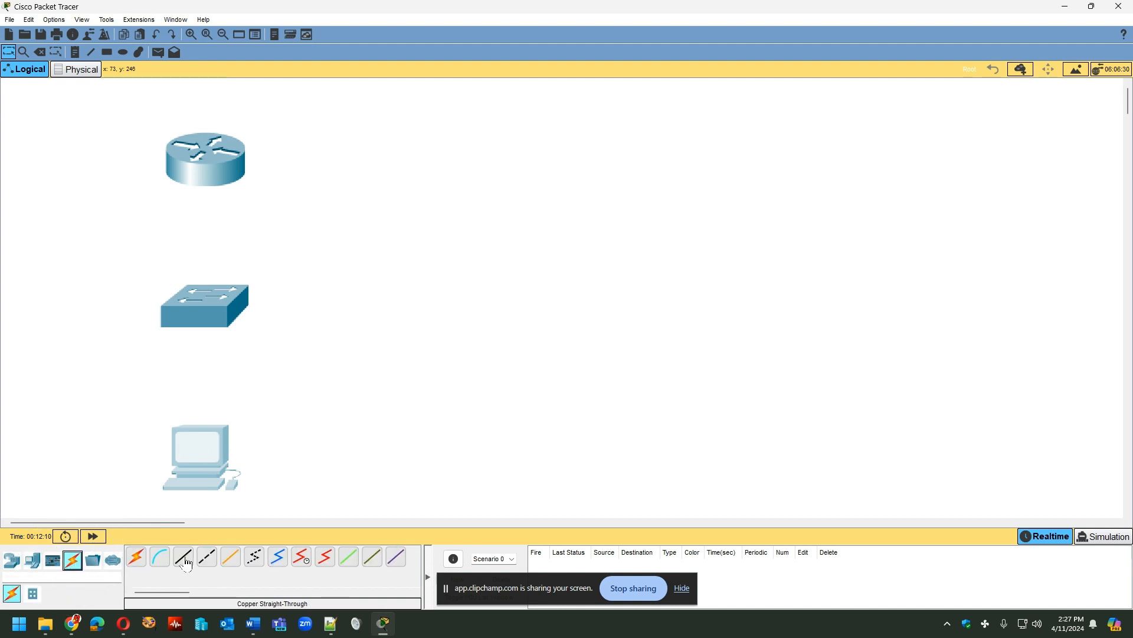
pyautogui.click(186, 562)
pyautogui.click(197, 445)
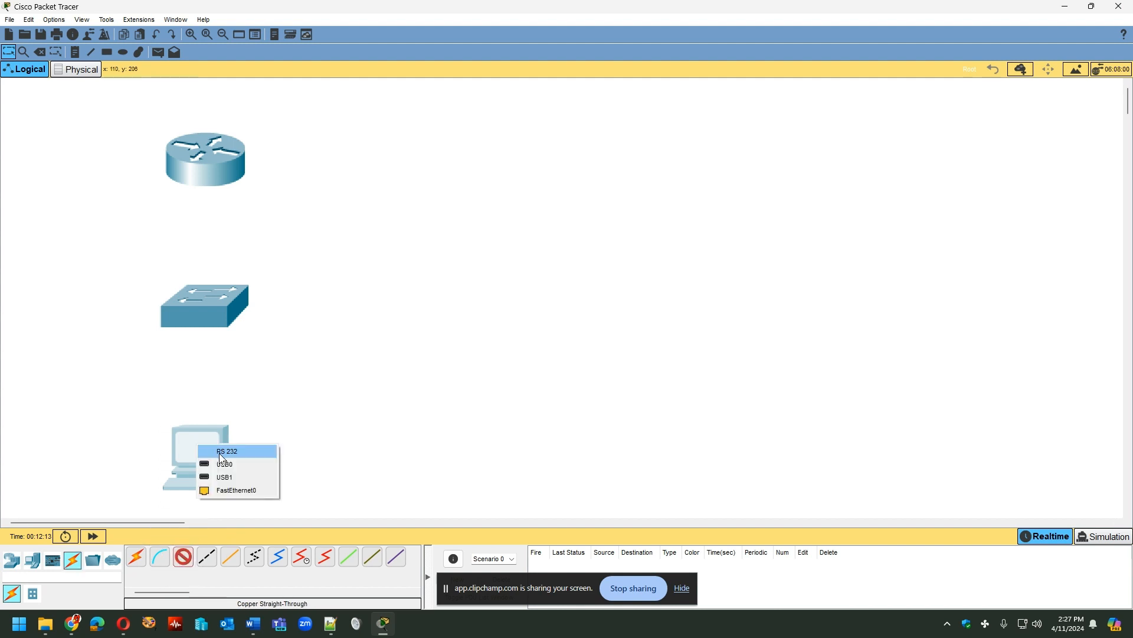
pyautogui.click(263, 491)
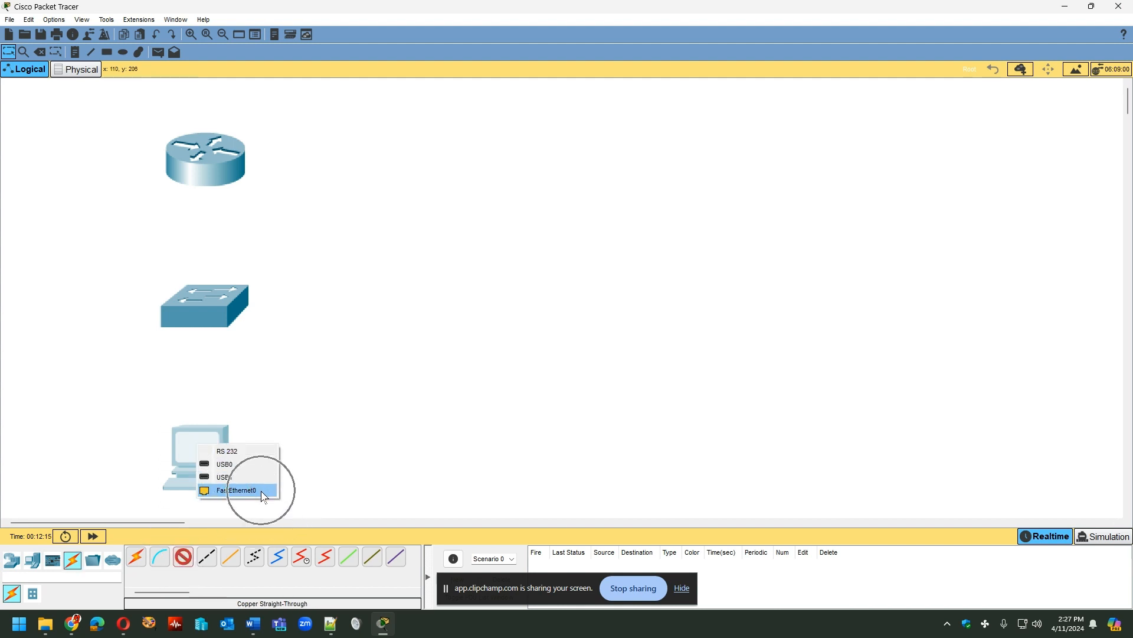
pyautogui.click(201, 314)
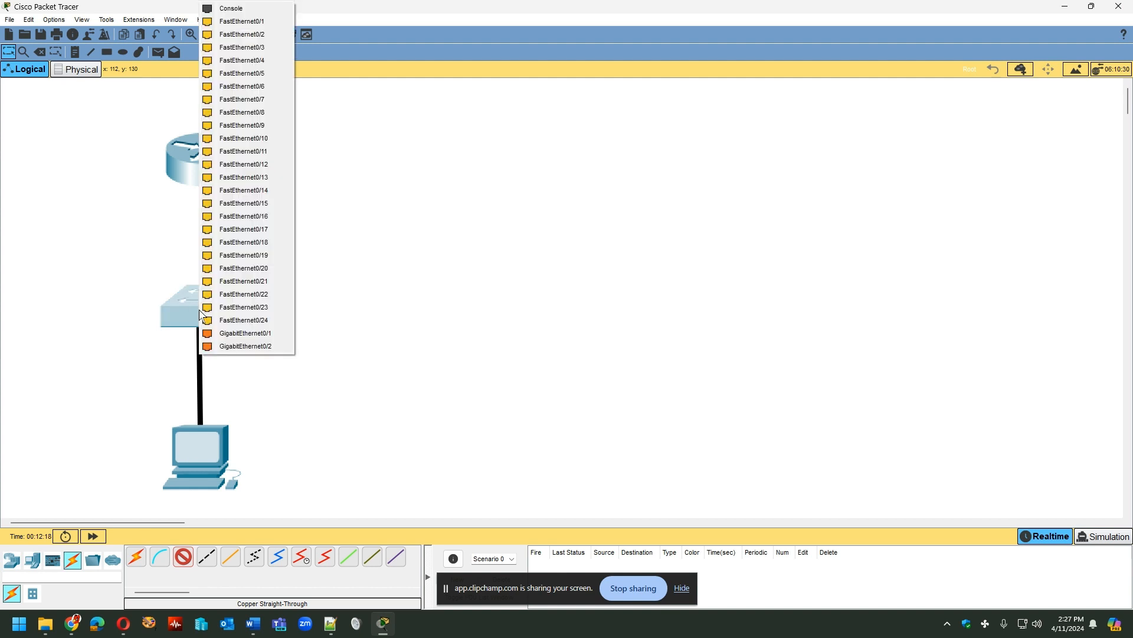
pyautogui.click(241, 23)
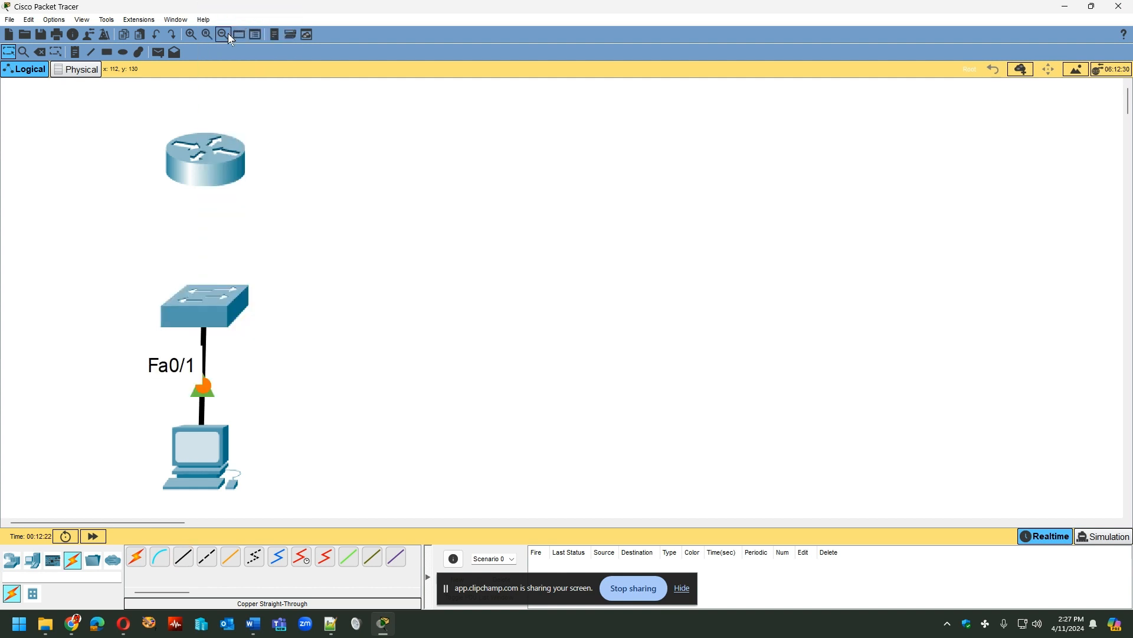
# - Connect the switch's FastEthernet0/24 port to the router's GigabitEthernet0/0 port with a copper straight-through cable
pyautogui.click(185, 563)
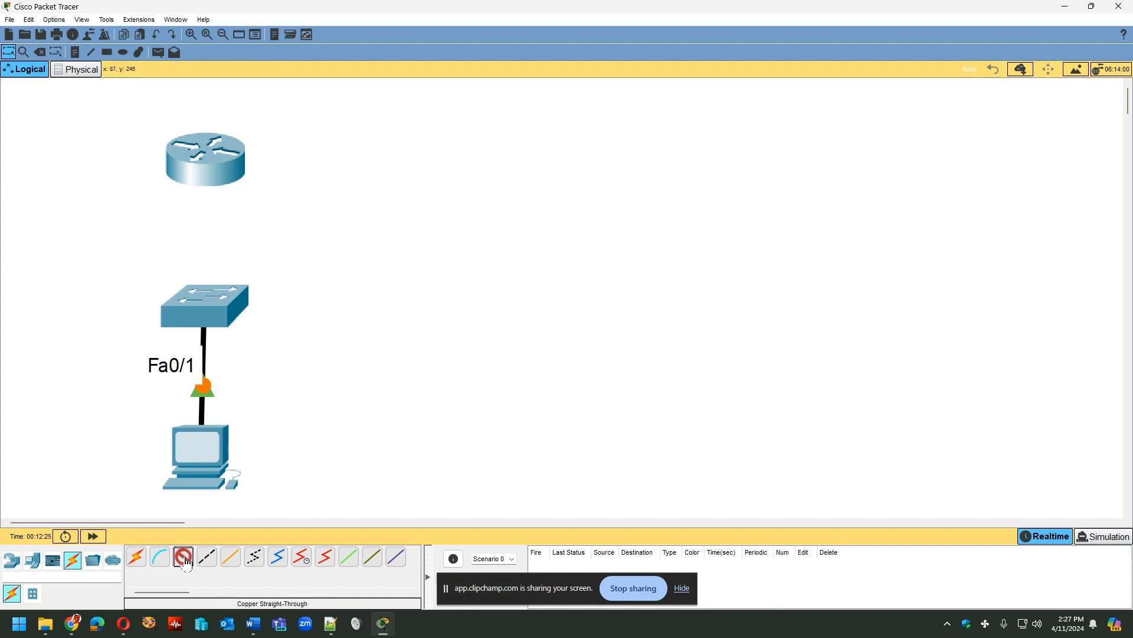
pyautogui.click(202, 295)
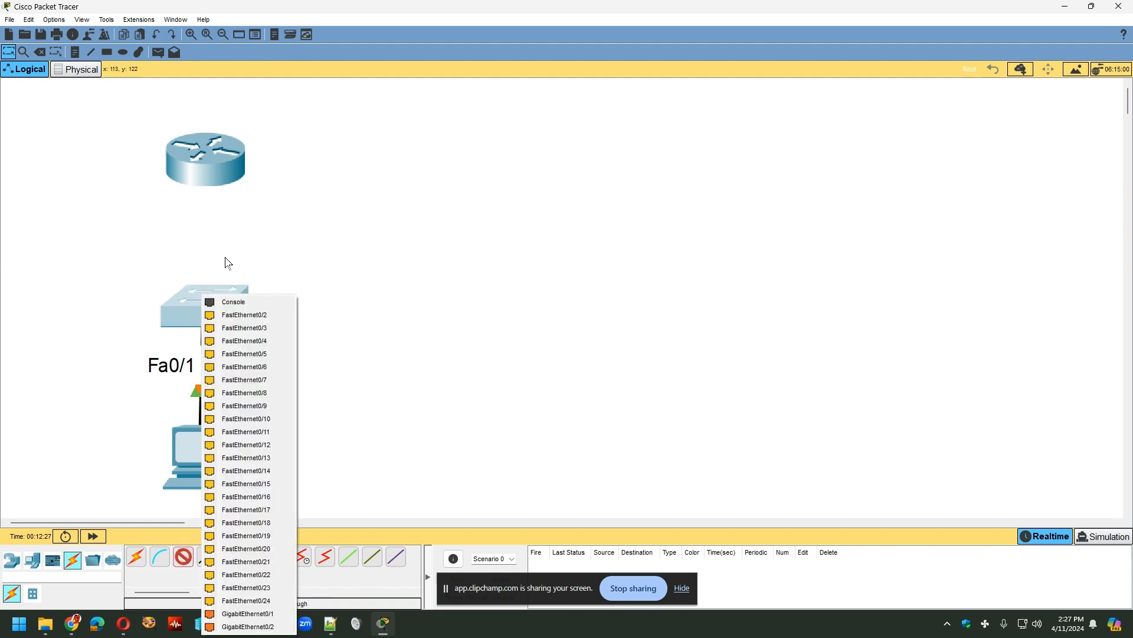
pyautogui.click(247, 601)
pyautogui.click(214, 161)
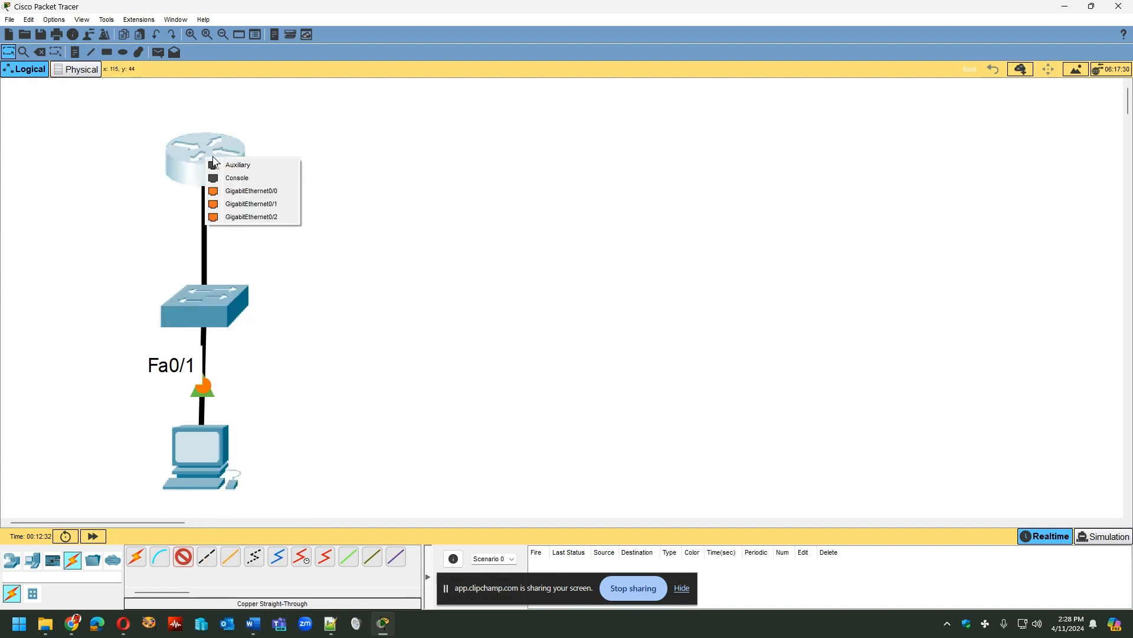
pyautogui.press('ctrl')
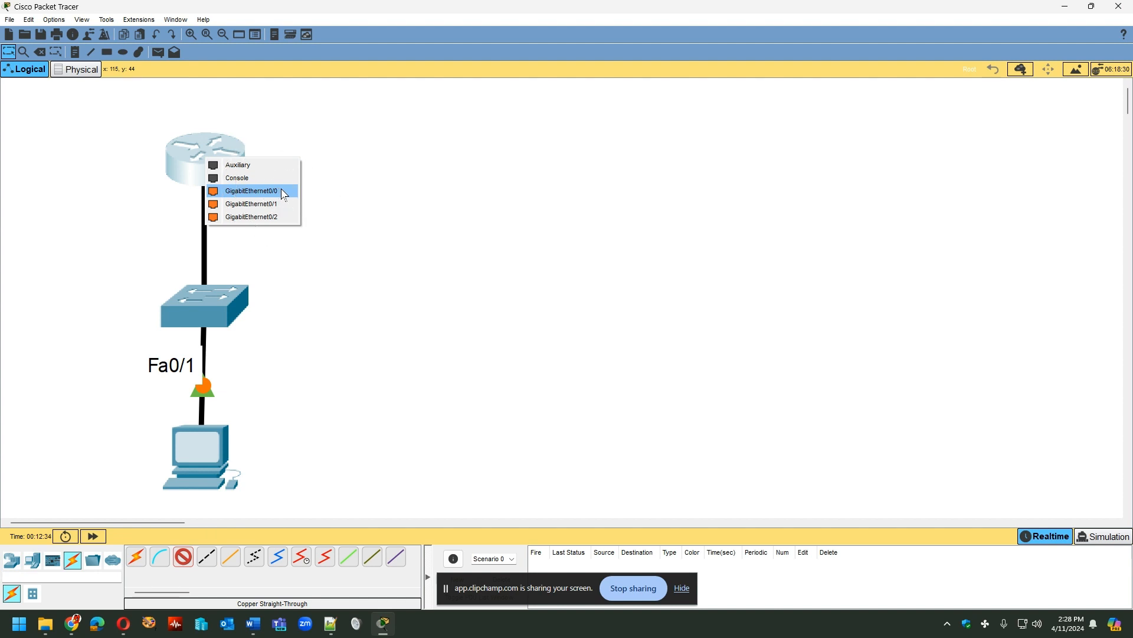
pyautogui.click(282, 193)
# - Spread out the topology by shifting the router and PC to the right and the switch to the left
pyautogui.moveTo(229, 152); pyautogui.dragTo(316, 114)
pyautogui.moveTo(201, 312); pyautogui.dragTo(79, 288)
pyautogui.moveTo(217, 460); pyautogui.dragTo(312, 441)
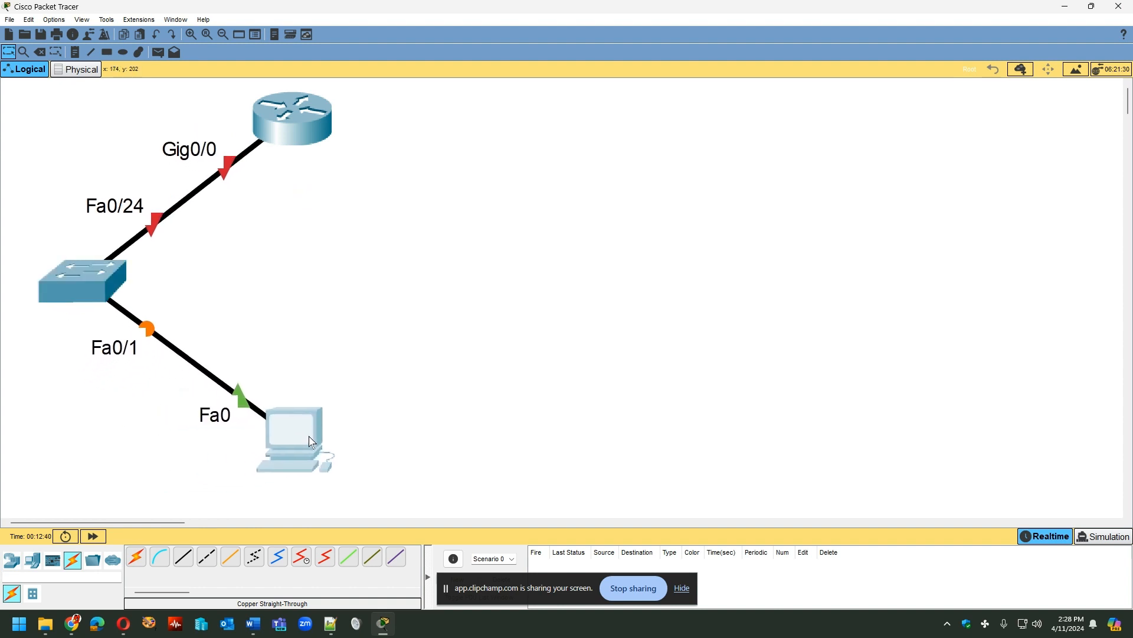
pyautogui.moveTo(300, 141); pyautogui.dragTo(316, 149)
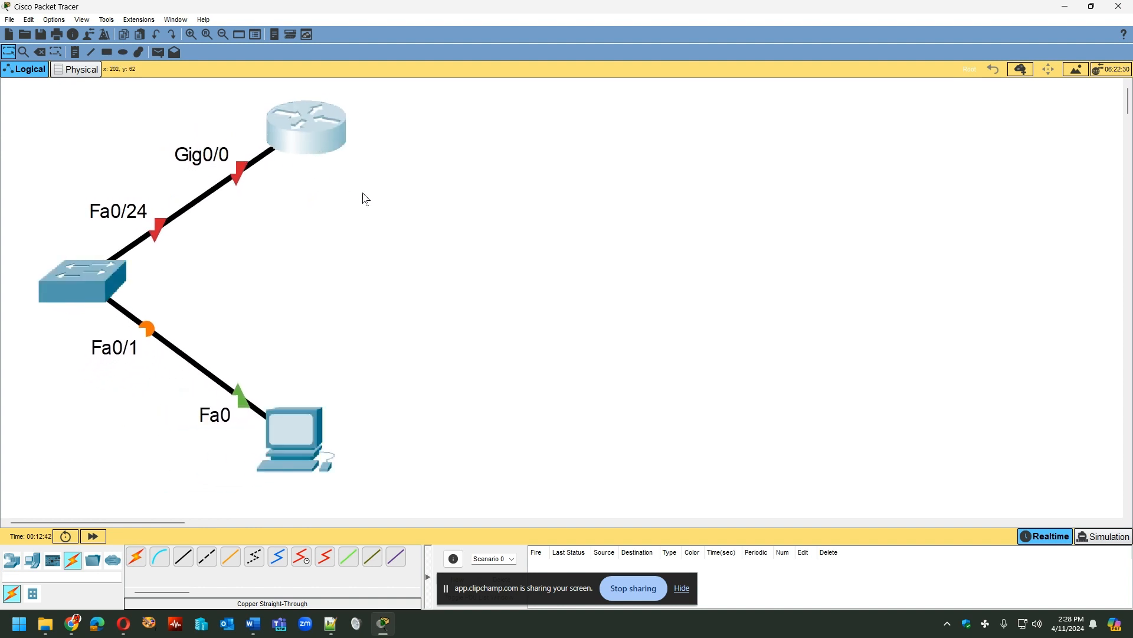
# - Open the router's command-line interface, widen its window, and answer NO to the initial configuration dialog
pyautogui.moveTo(282, 132)
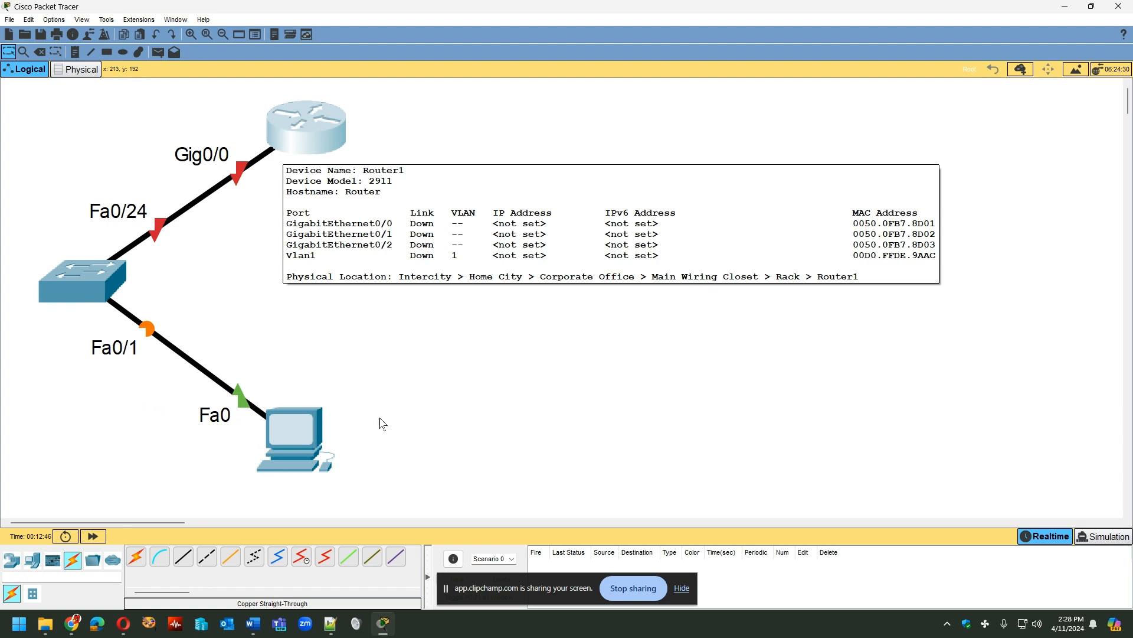
pyautogui.click(317, 131)
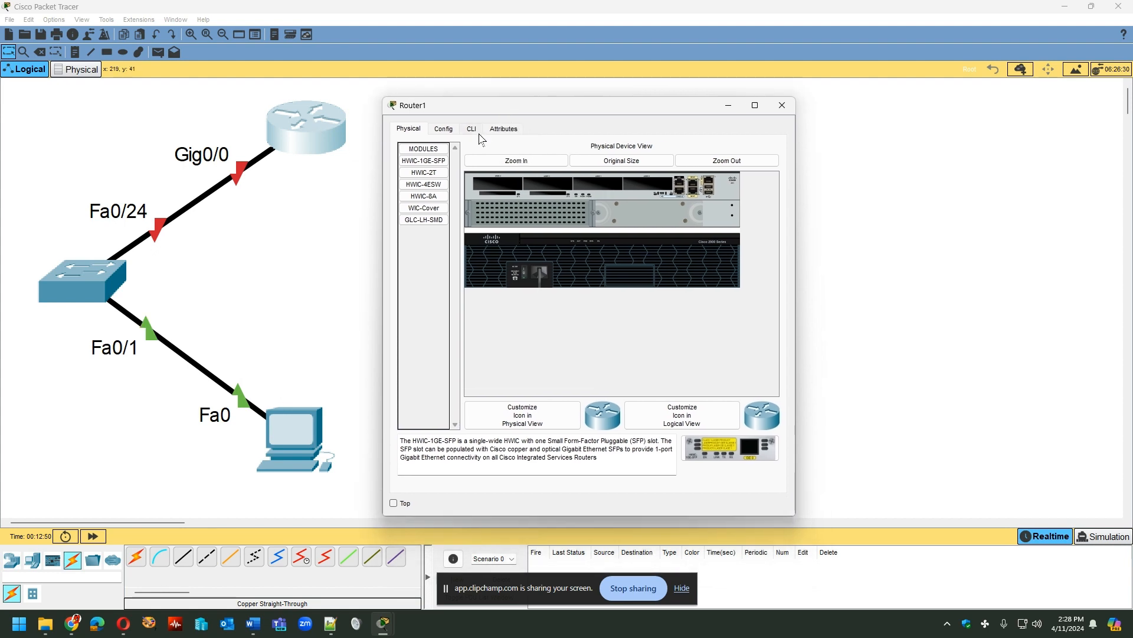
pyautogui.click(472, 130)
pyautogui.moveTo(475, 110); pyautogui.dragTo(466, 101)
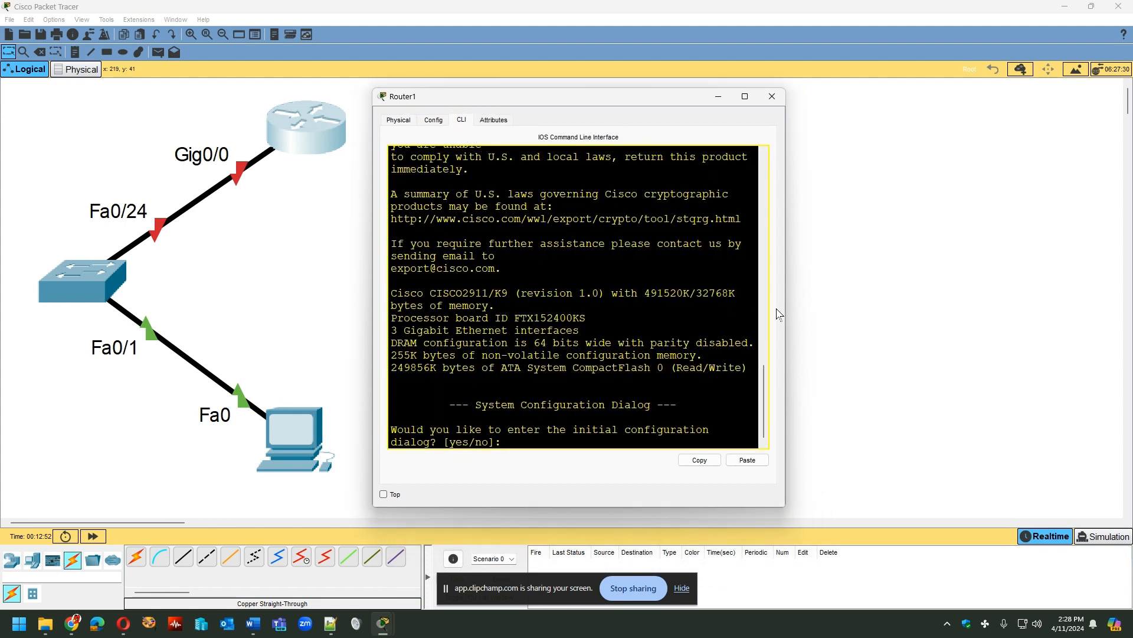
pyautogui.moveTo(788, 307); pyautogui.dragTo(1016, 307)
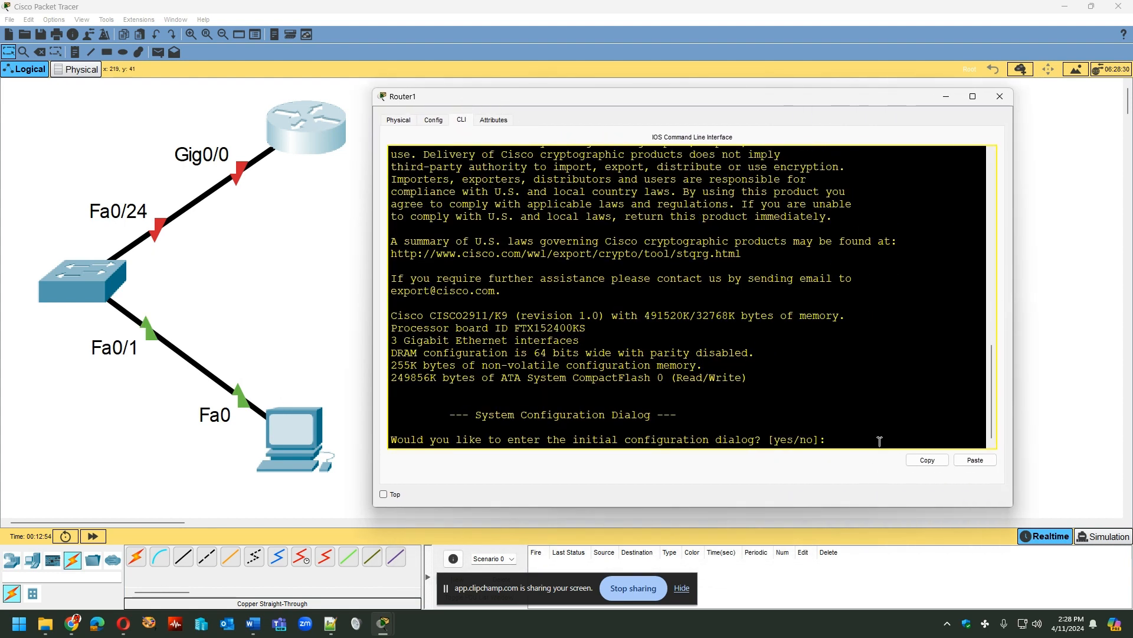
pyautogui.write('NO')
pyautogui.press('Return')
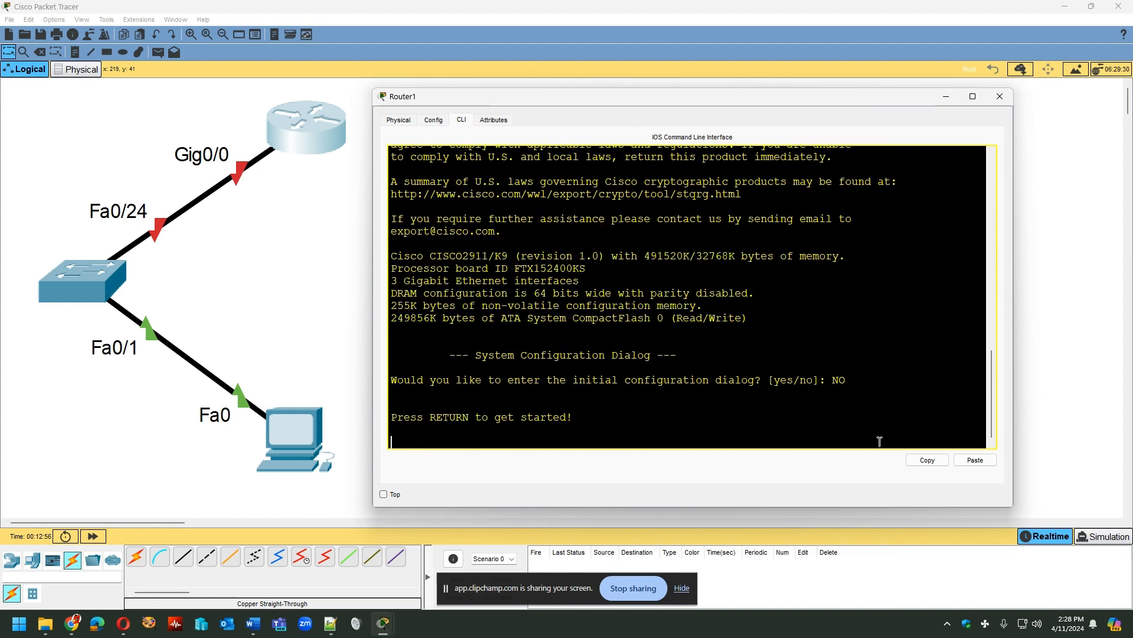
# - Start the router console session and enter privileged EXEC mode with the enable command
pyautogui.press('Return')
pyautogui.write('enab')
pyautogui.press('BackSpace')
pyautogui.press('BackSpace')
pyautogui.press('BackSpace')
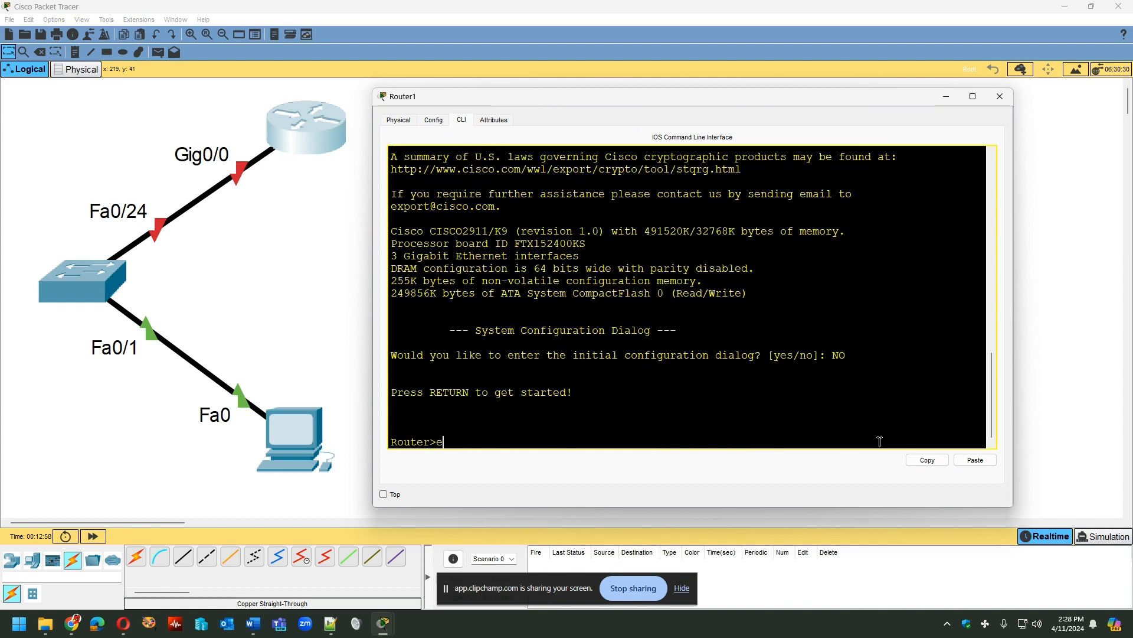
pyautogui.write('nable')
pyautogui.press('Return')
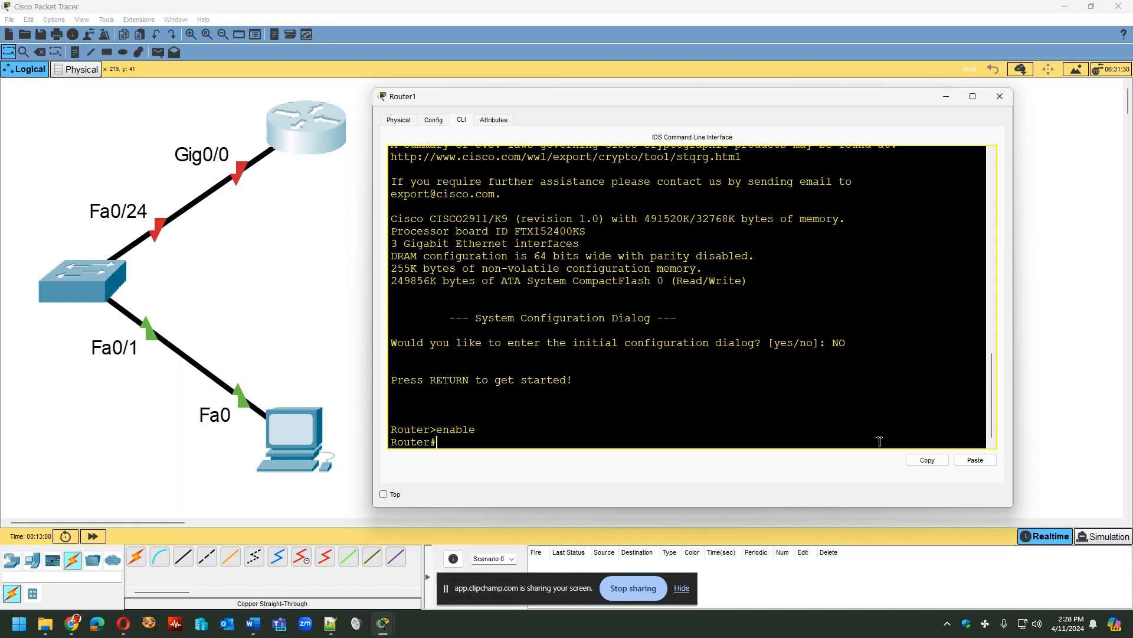
# - Enter global configuration mode on the router with configure terminal
pyautogui.write('config')
pyautogui.press('Tab')
pyautogui.write('termin')
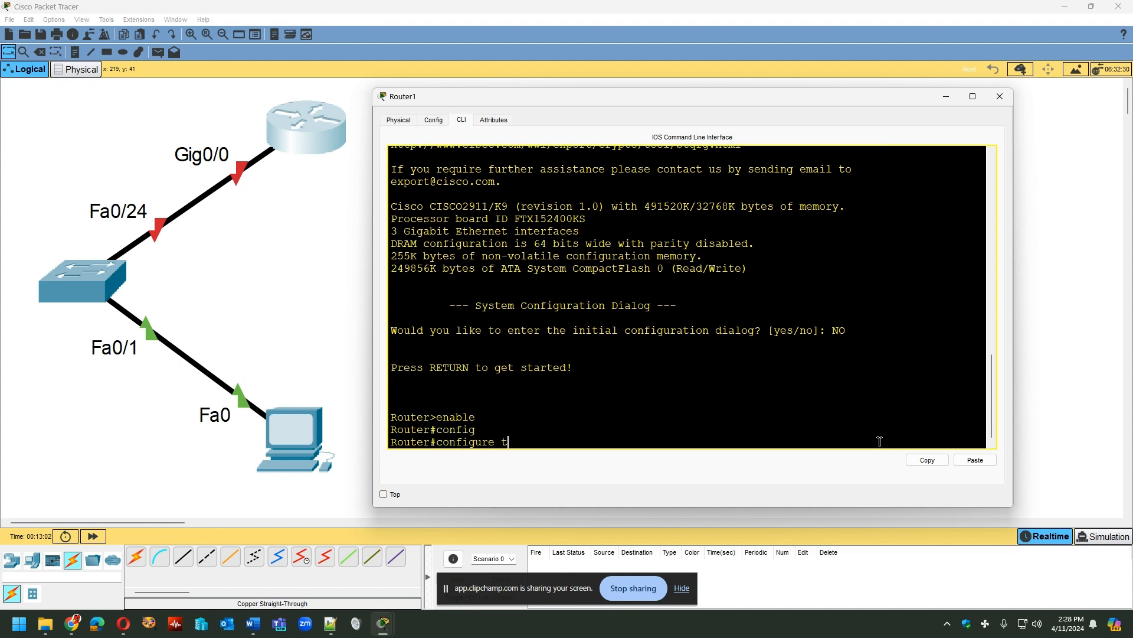
pyautogui.press('Tab')
pyautogui.press('Return')
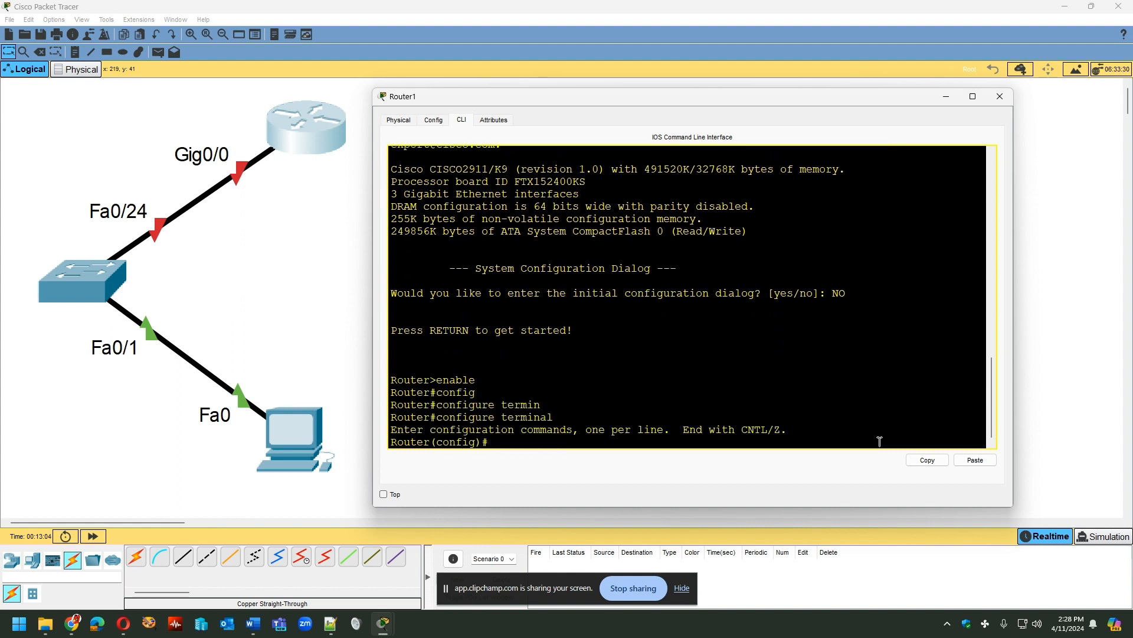
# - Set the router's hostname to R1 and disable DNS lookups with no ip domain-lookup
pyautogui.write('hostname')
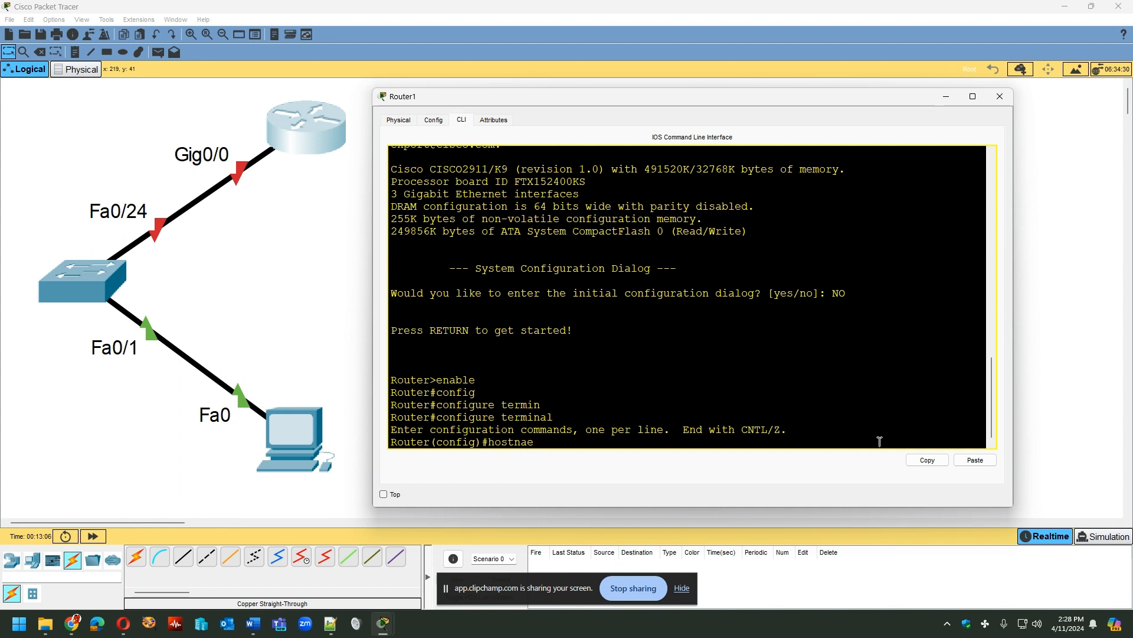
pyautogui.press('BackSpace')
pyautogui.write('me R1')
pyautogui.press('Return')
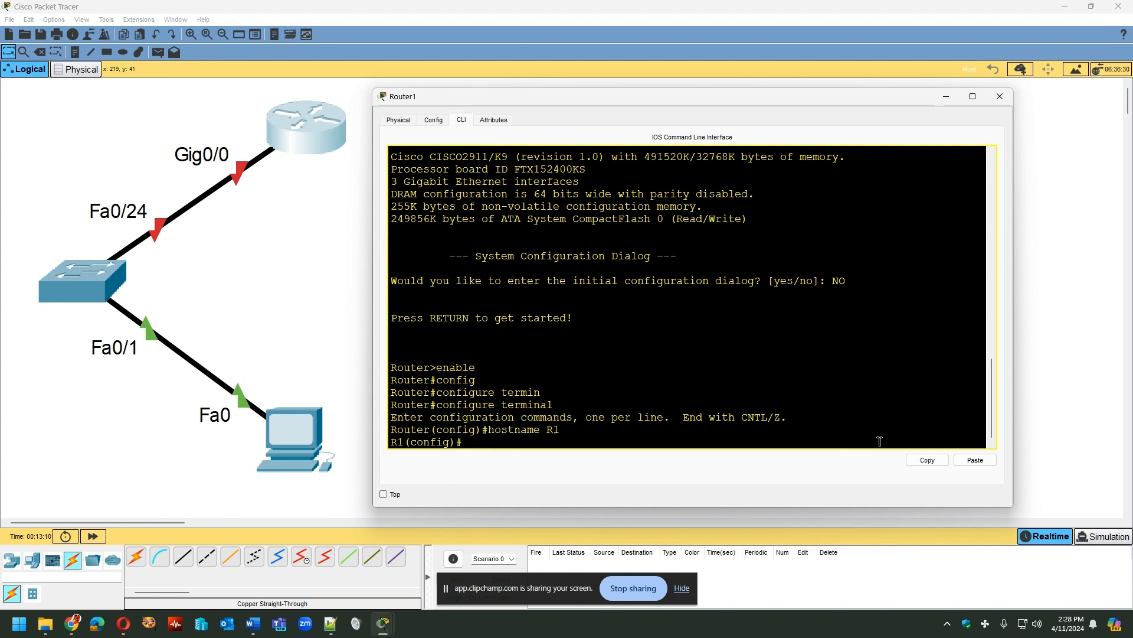
pyautogui.write('no ip domain-lookup')
pyautogui.press('Return')
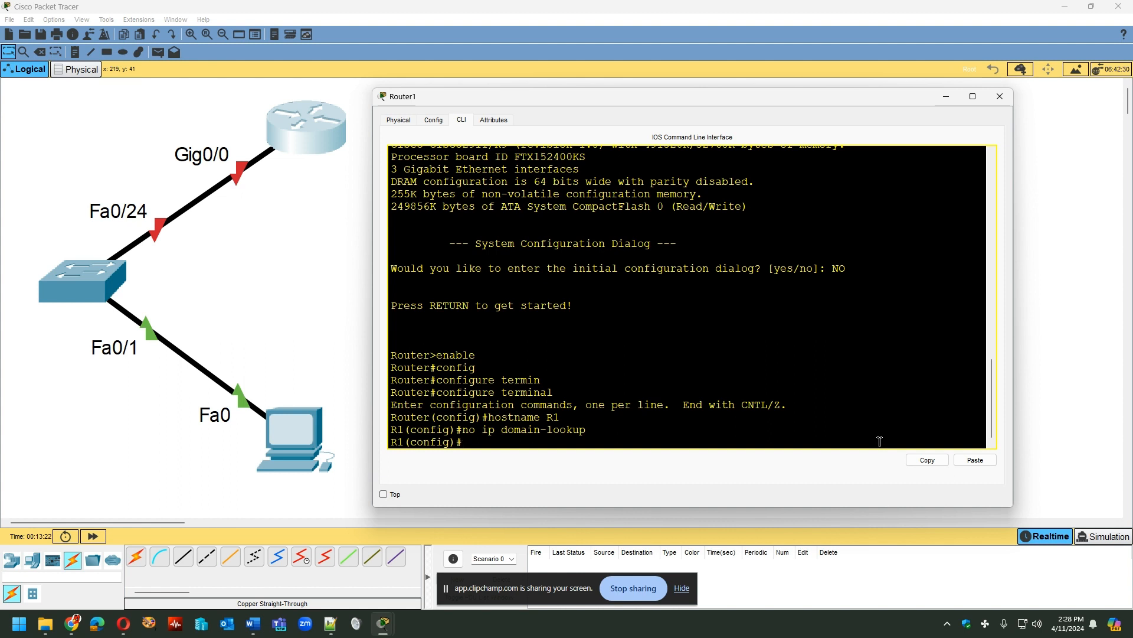
# - Enter interface configuration mode for gigabitEthernet 0/0 on R1
pyautogui.write('int')
pyautogui.press('Tab')
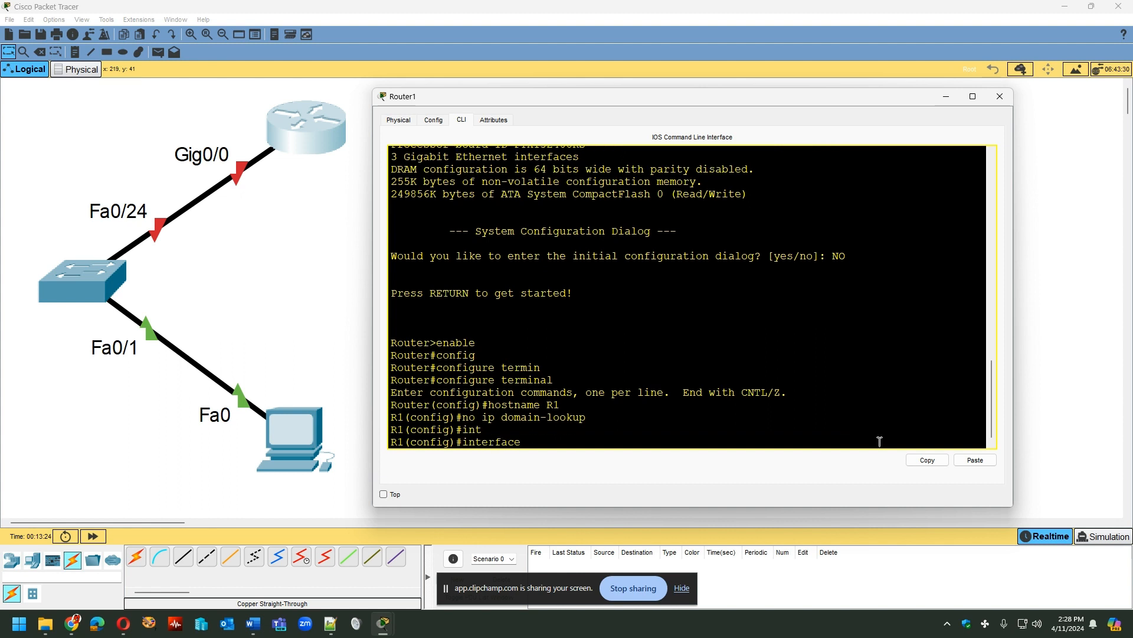
pyautogui.write('gig')
pyautogui.press('Tab')
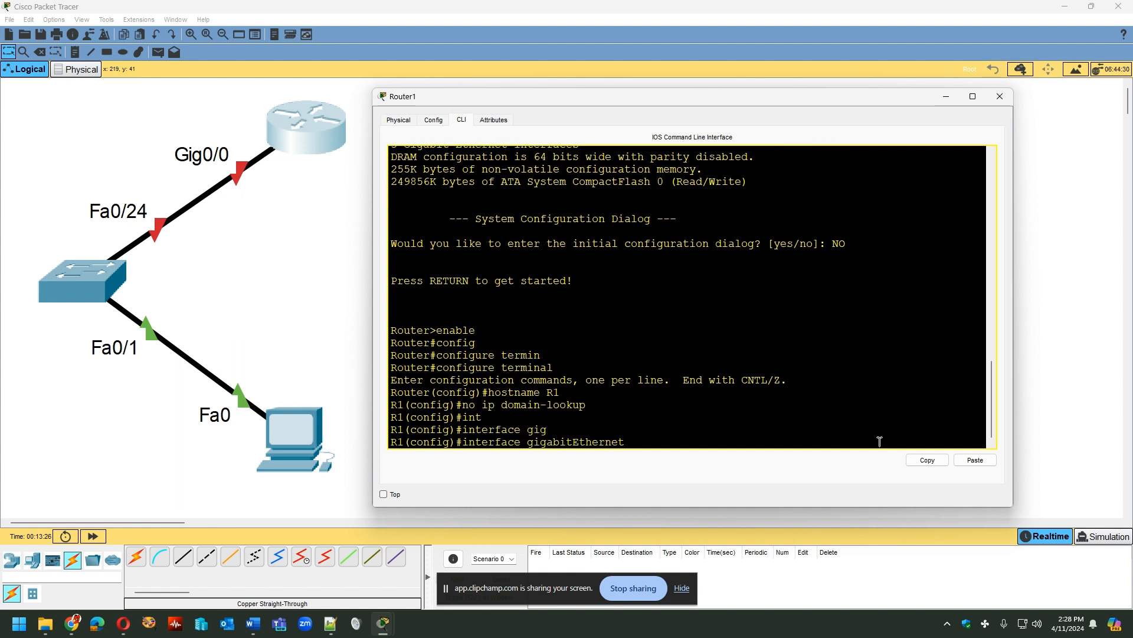
pyautogui.write('0/0')
pyautogui.press('Return')
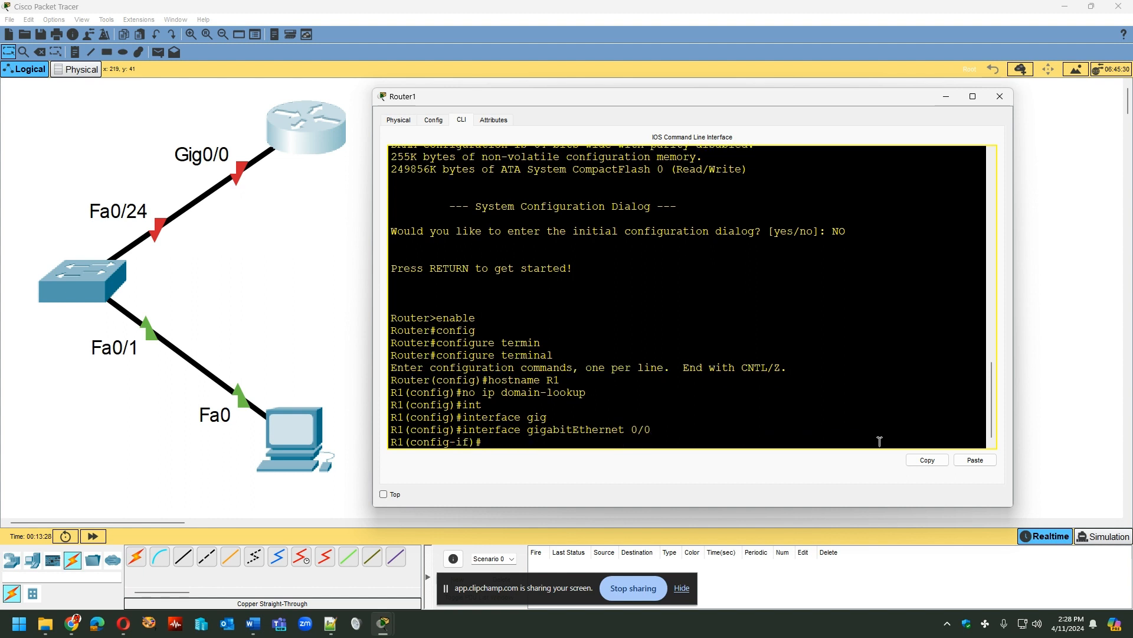
# - Assign IP address 192.168.10.254 with subnet mask 255.255.255.0 to R1's gigabitEthernet 0/0 interface
pyautogui.write('ip add')
pyautogui.press('Tab')
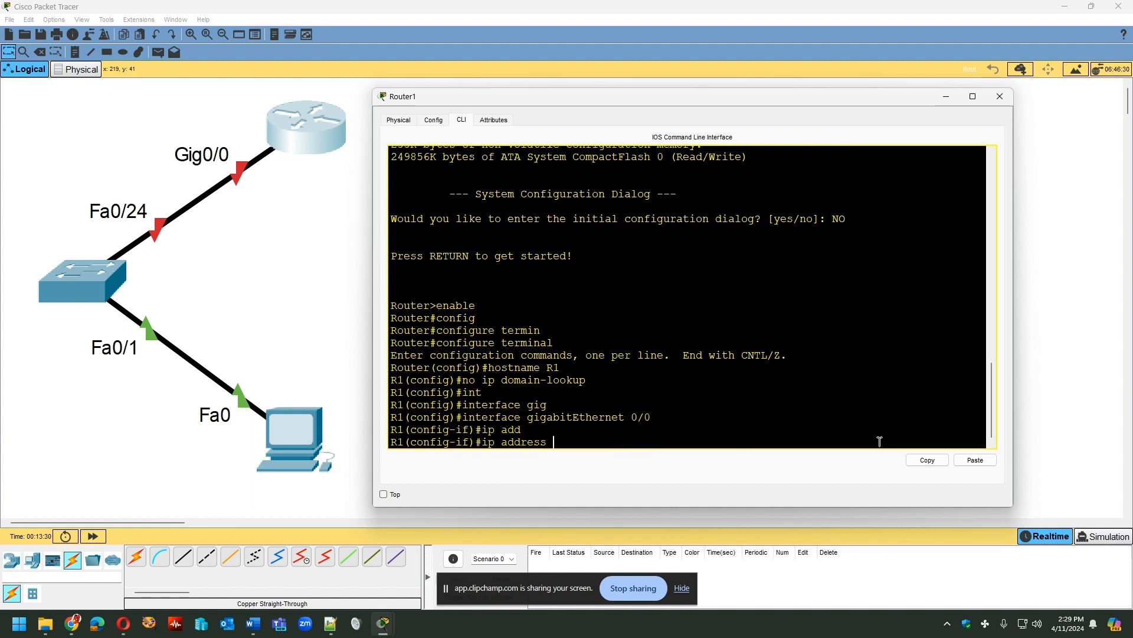
pyautogui.write('192.16')
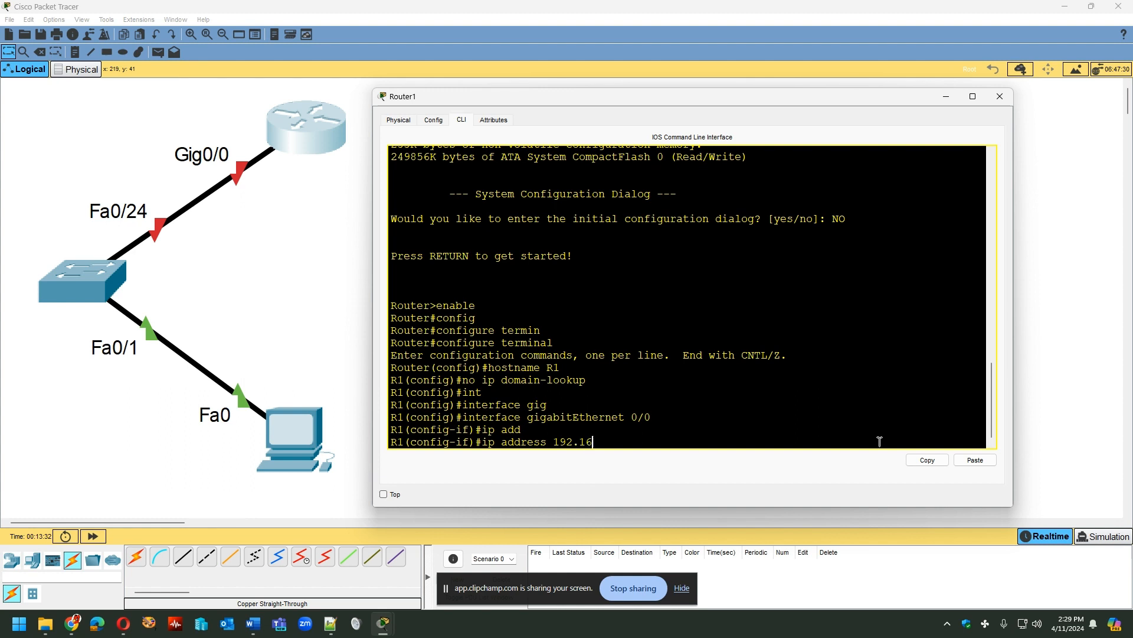
pyautogui.write('8.10.254 255.255.255.0')
pyautogui.press('Return')
# - Enable gigabitEthernet 0/0 with no shutdown and check the interface status messages in the console
pyautogui.write('njo')
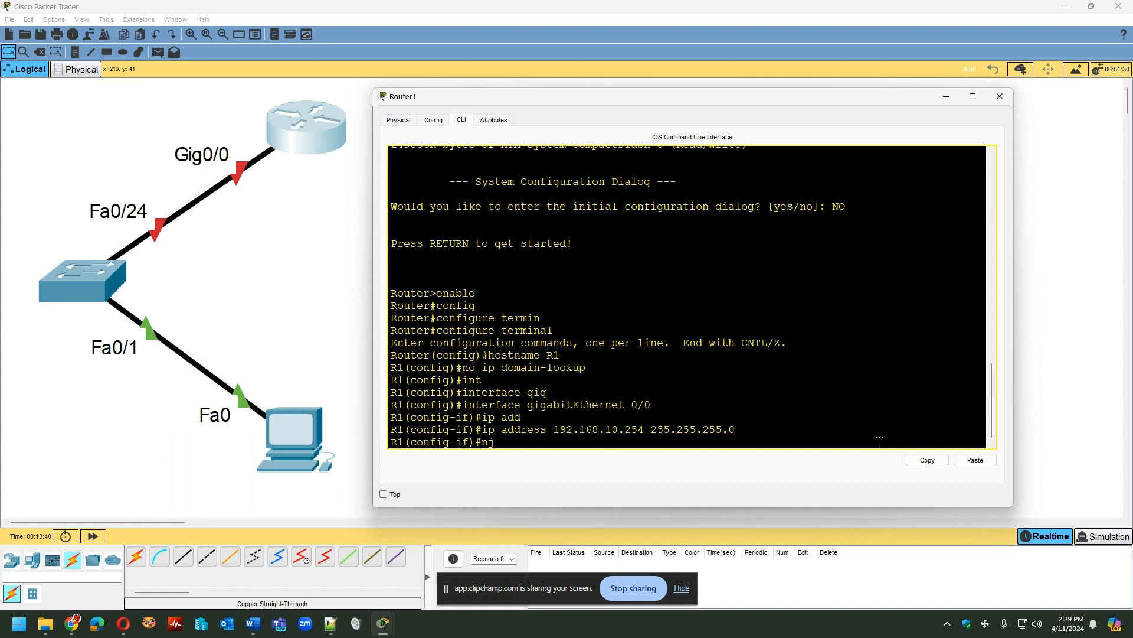
pyautogui.press('BackSpace')
pyautogui.press('BackSpace')
pyautogui.write('o shutdown')
pyautogui.press('Return')
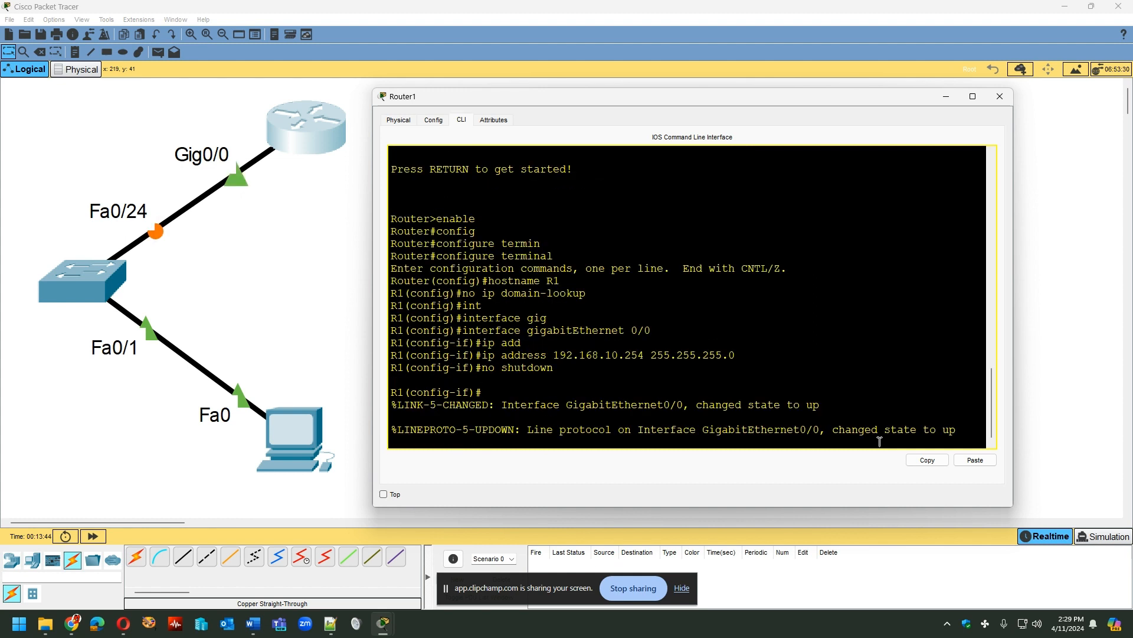
pyautogui.press('Return')
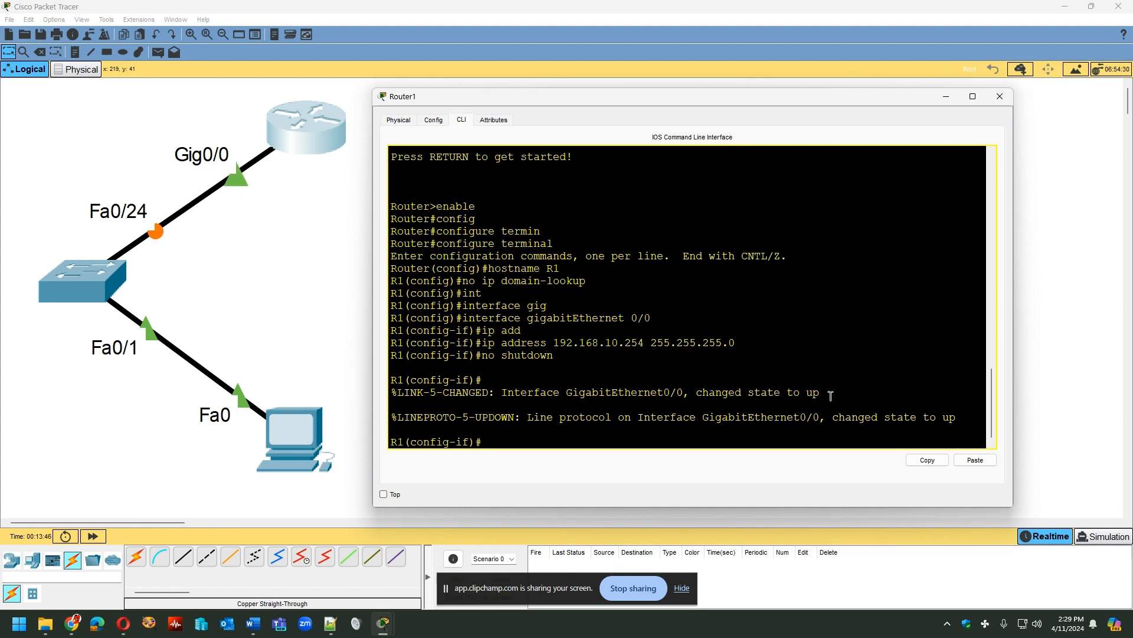
pyautogui.moveTo(831, 393); pyautogui.dragTo(391, 392)
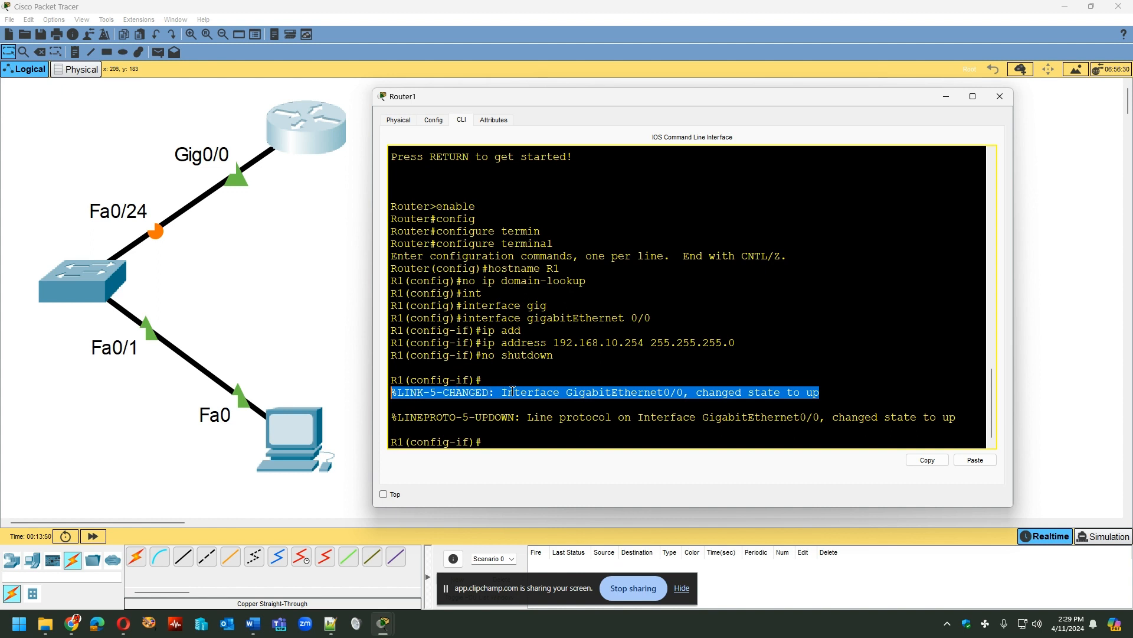
pyautogui.moveTo(962, 418); pyautogui.dragTo(326, 420)
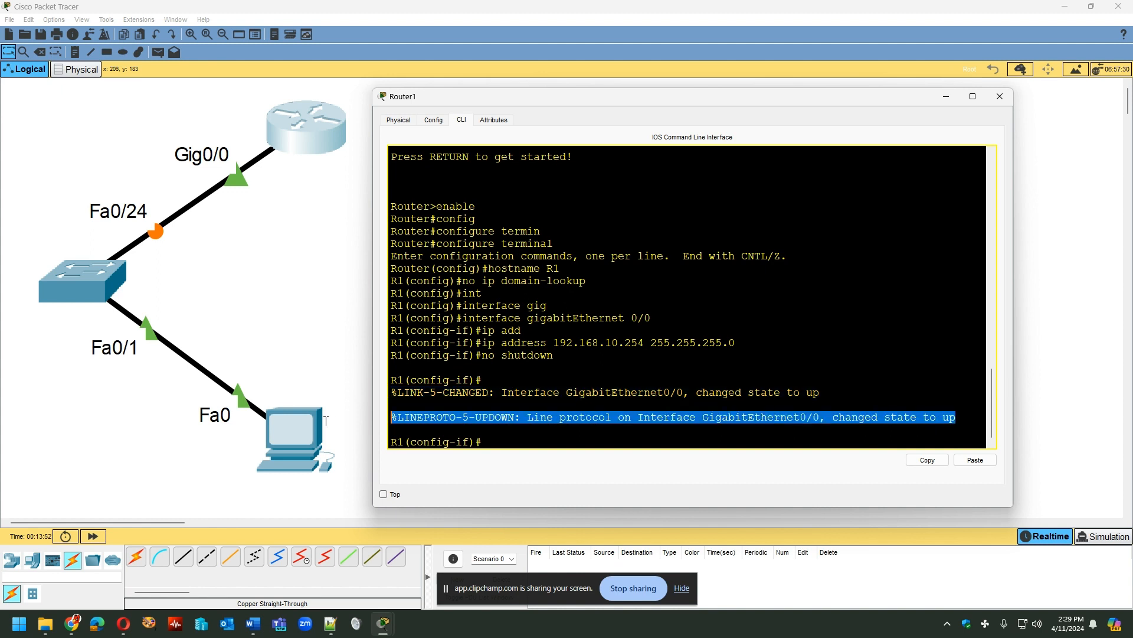
pyautogui.click(531, 440)
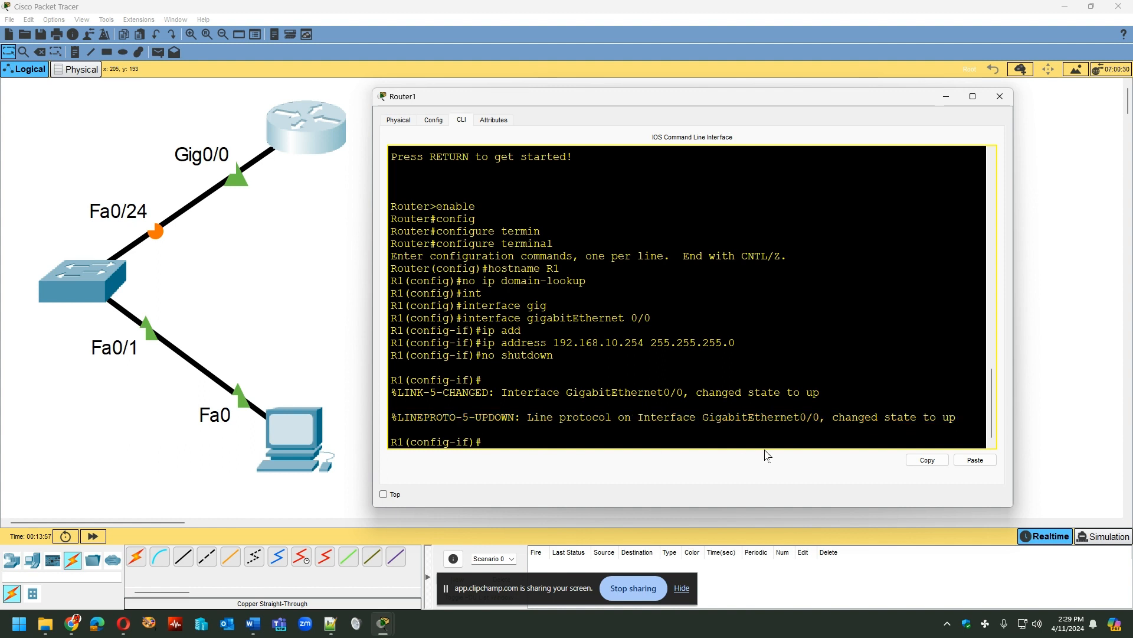
# - Exit interface configuration mode back to R1's global configuration mode
pyautogui.write('exit')
pyautogui.press('Return')
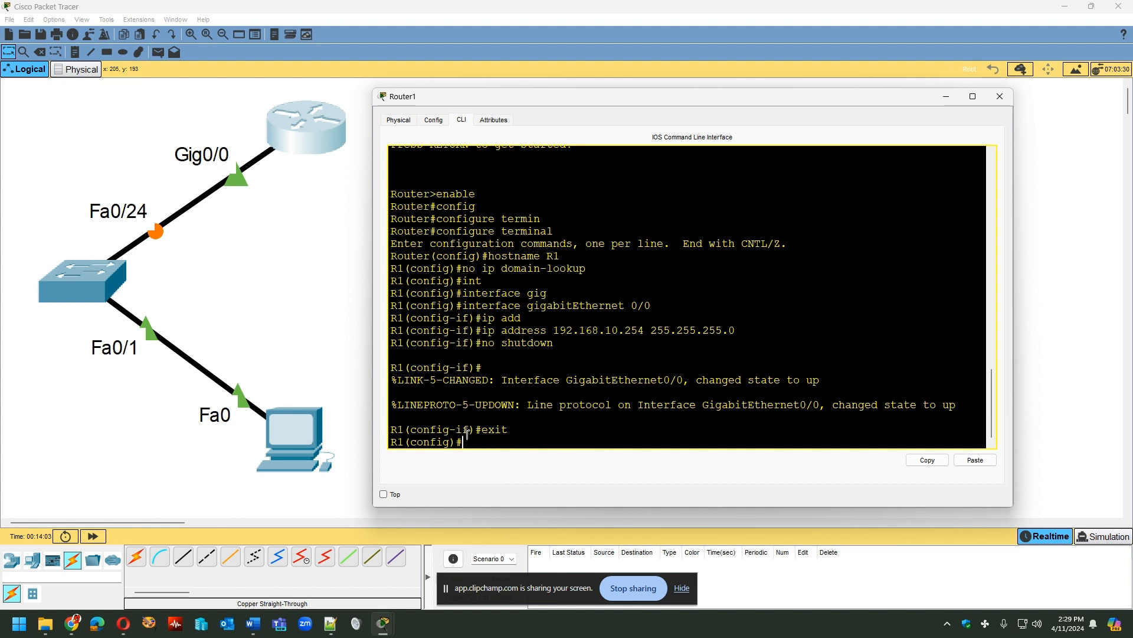
pyautogui.moveTo(466, 441); pyautogui.dragTo(370, 440)
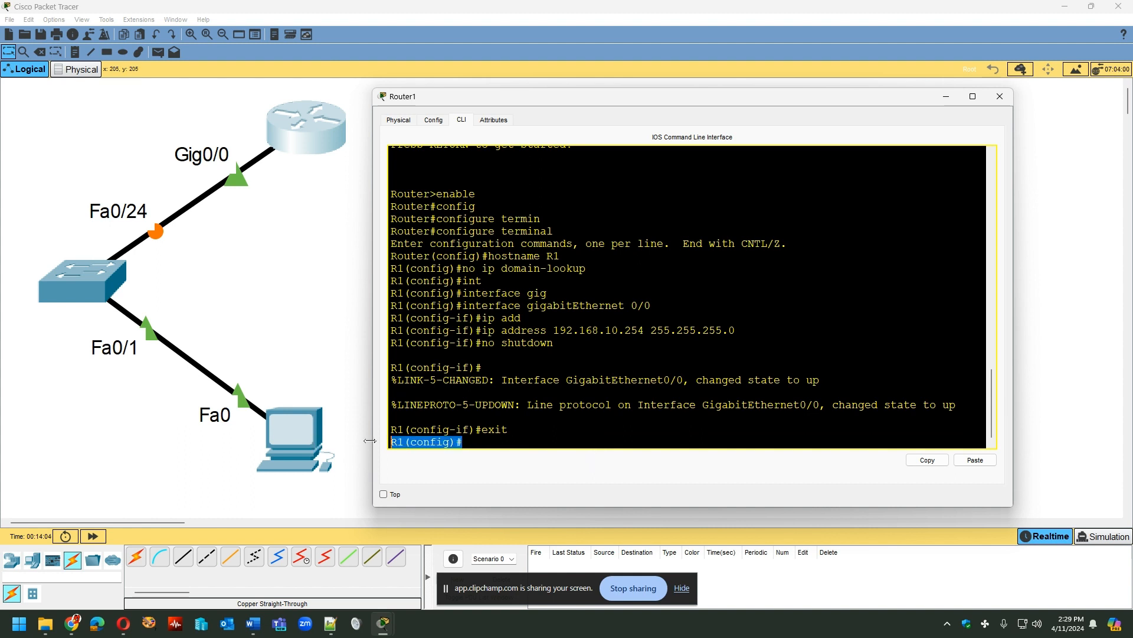
pyautogui.click(466, 445)
pyautogui.write('copy')
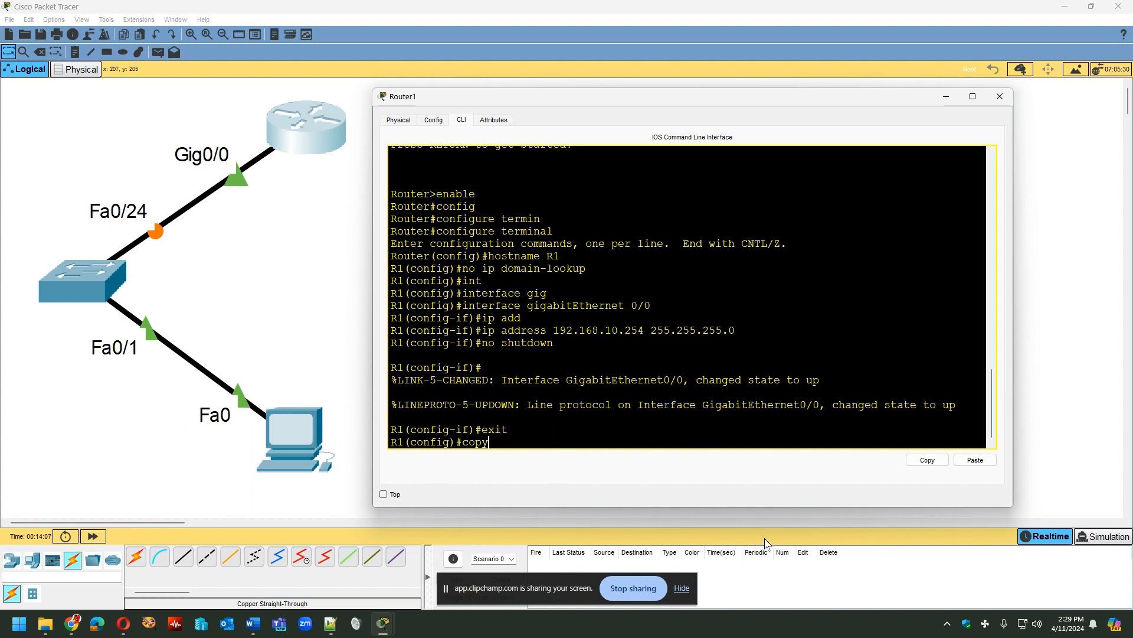
pyautogui.write(' run')
pyautogui.press('Tab')
pyautogui.press('Tab')
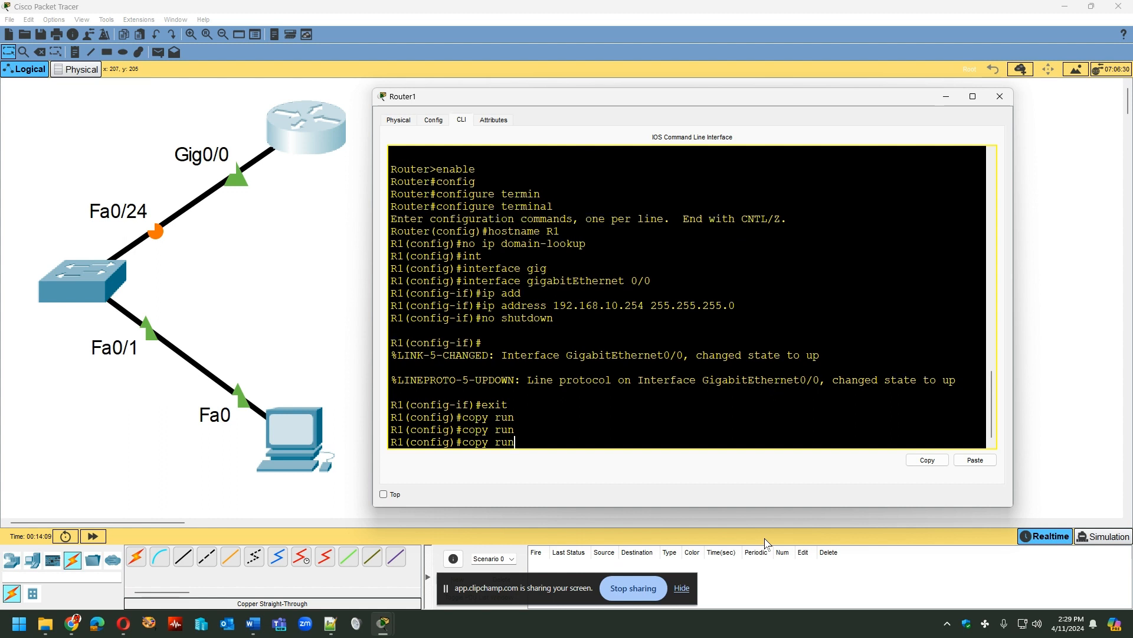
pyautogui.press('BackSpace')
pyautogui.press('BackSpace')
pyautogui.press('BackSpace')
pyautogui.press('BackSpace')
pyautogui.press('BackSpace')
pyautogui.press('BackSpace')
pyautogui.press('BackSpace')
# - Exit to privileged EXEC mode and save with copy running-config startup-config, accepting the default destination filename
pyautogui.write('exit')
pyautogui.press('Return')
pyautogui.write('copy')
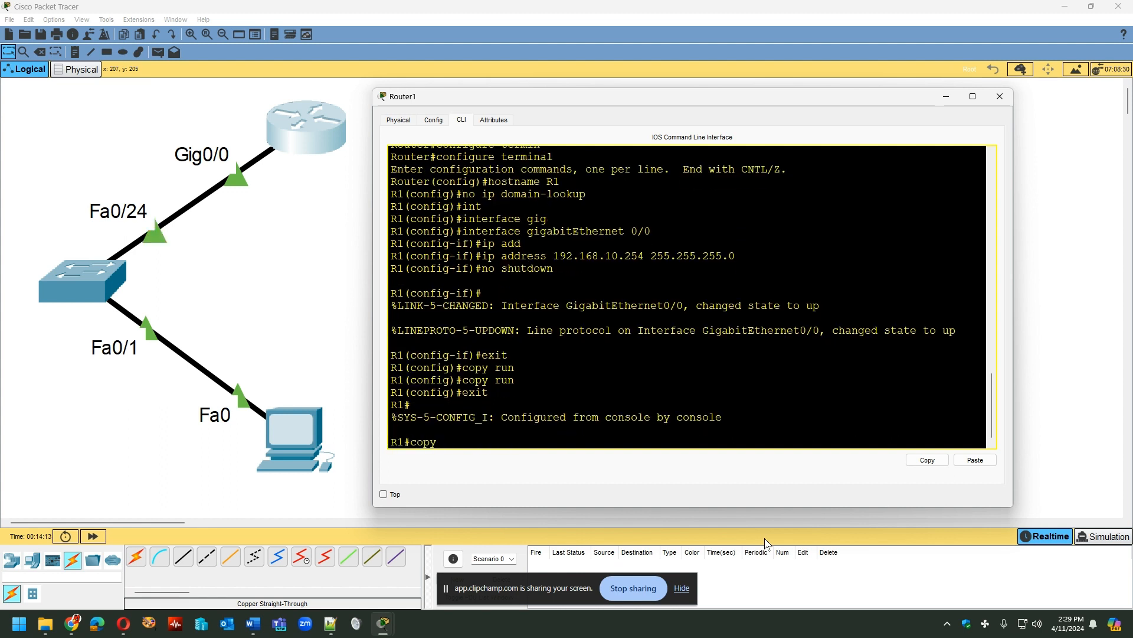
pyautogui.write(' run')
pyautogui.press('Tab')
pyautogui.press('Tab')
pyautogui.write('start')
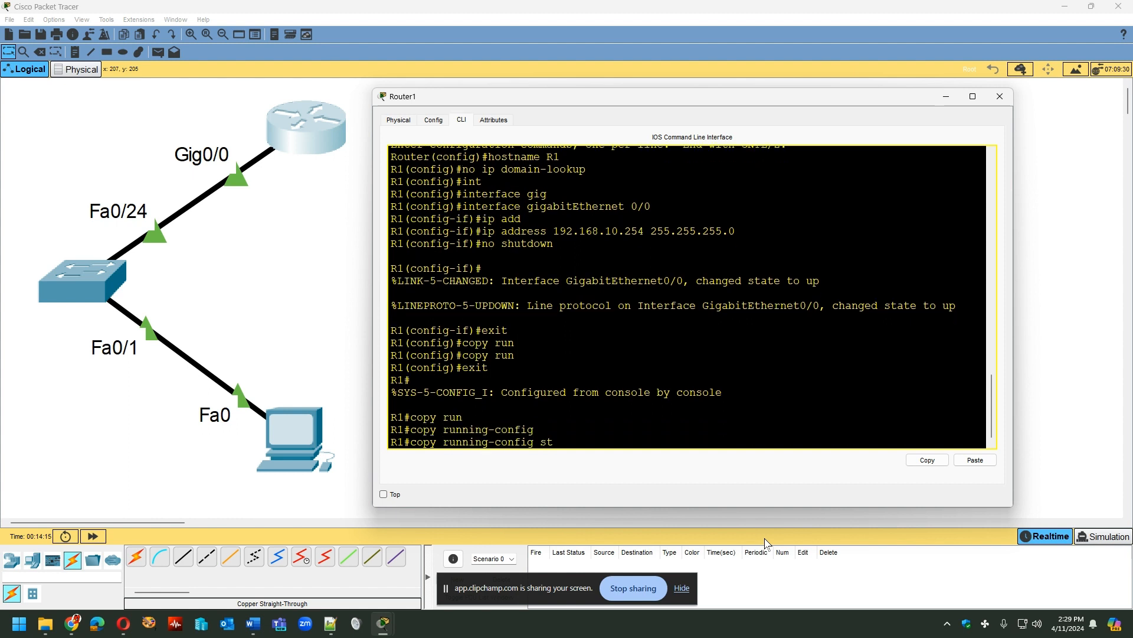
pyautogui.press('Tab')
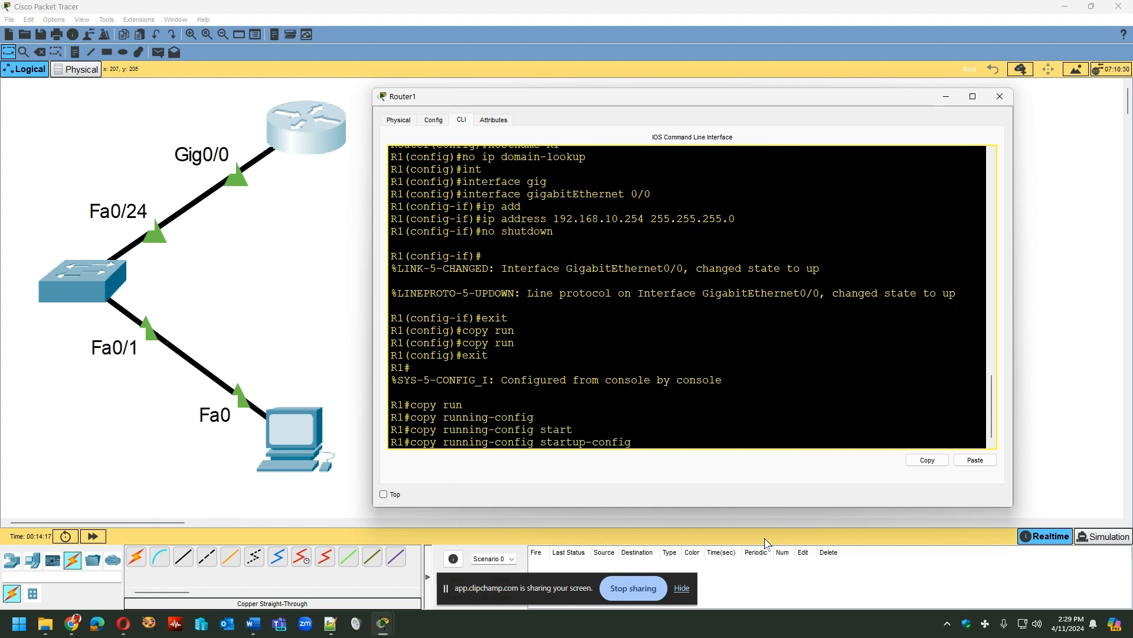
pyautogui.press('Return')
pyautogui.press('Return')
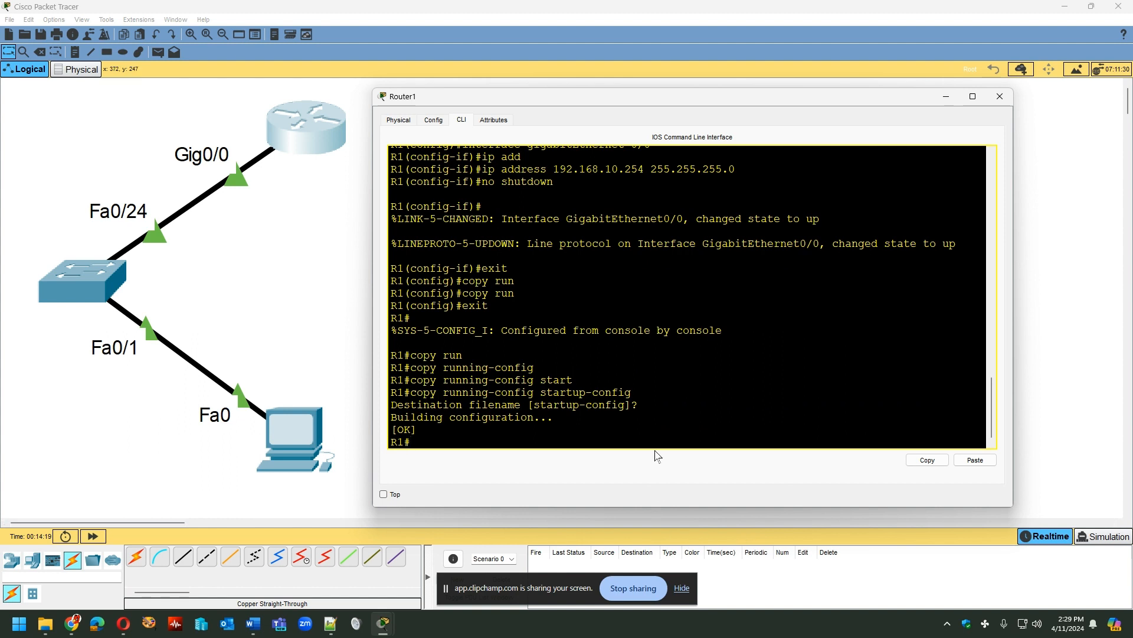
# - Close the router's configuration window to return to the topology
pyautogui.moveTo(642, 416); pyautogui.dragTo(532, 406)
pyautogui.click(567, 440)
pyautogui.click(1002, 98)
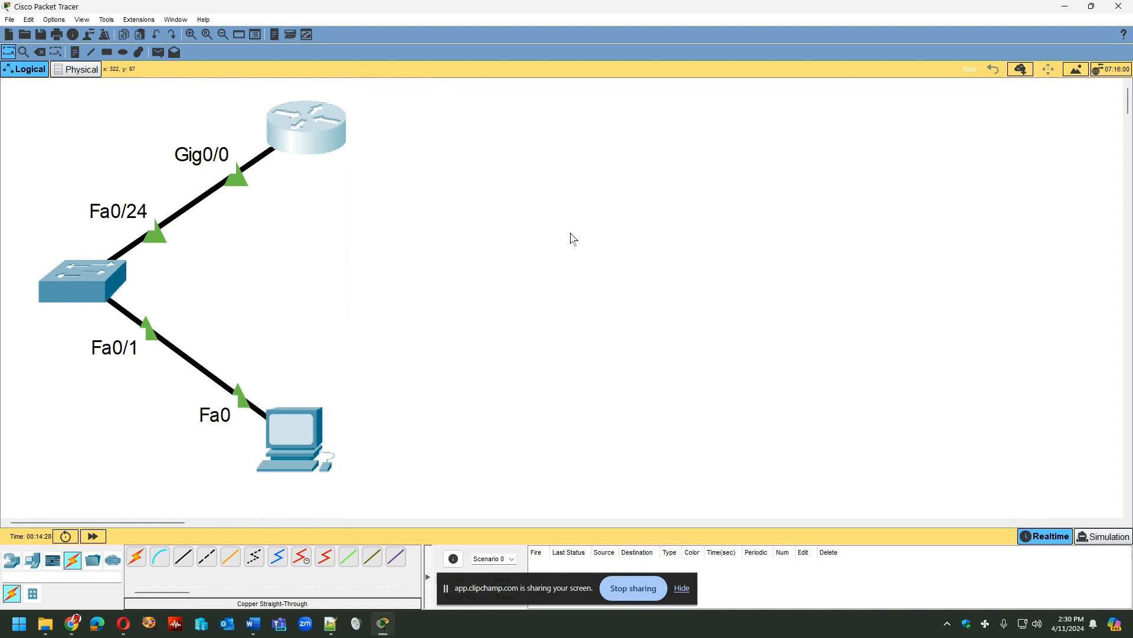
# - Add a two-line note reading "int gig0/0" and "192.168.10.254 /24" to the topology and place it just below the router
pyautogui.click(75, 53)
pyautogui.click(384, 126)
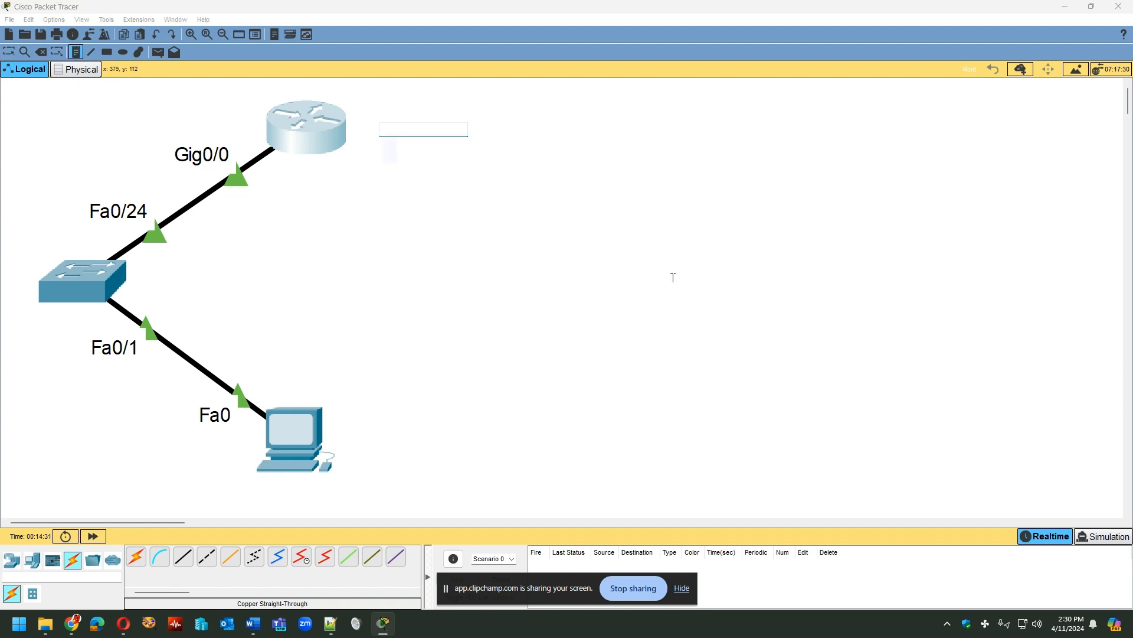
pyautogui.write('int gig0/0')
pyautogui.press('Return')
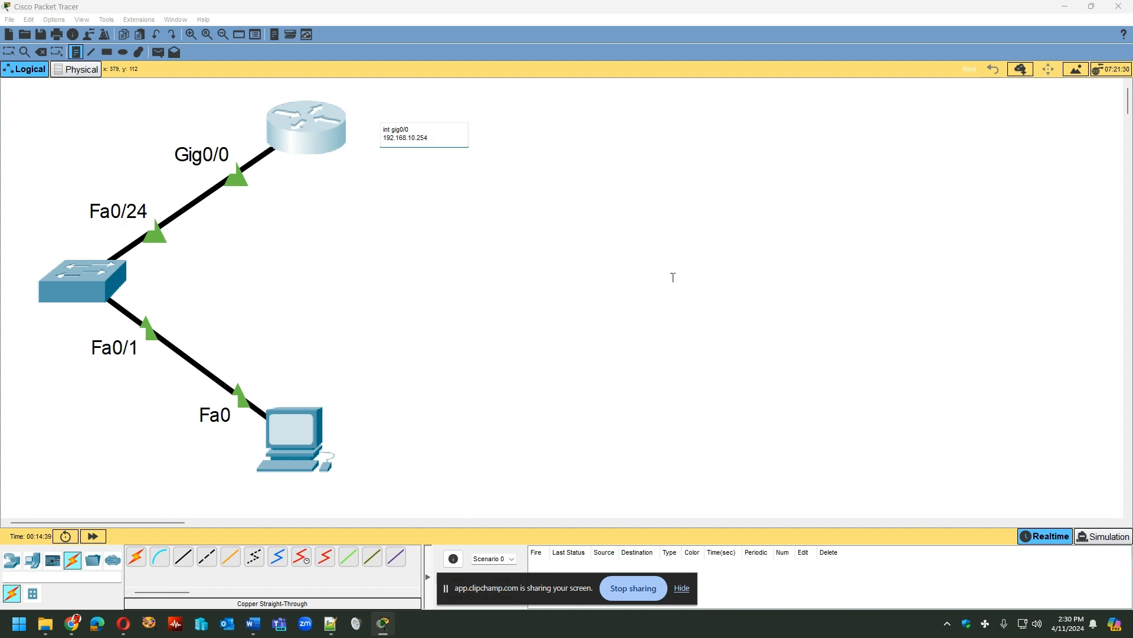
pyautogui.click(545, 205)
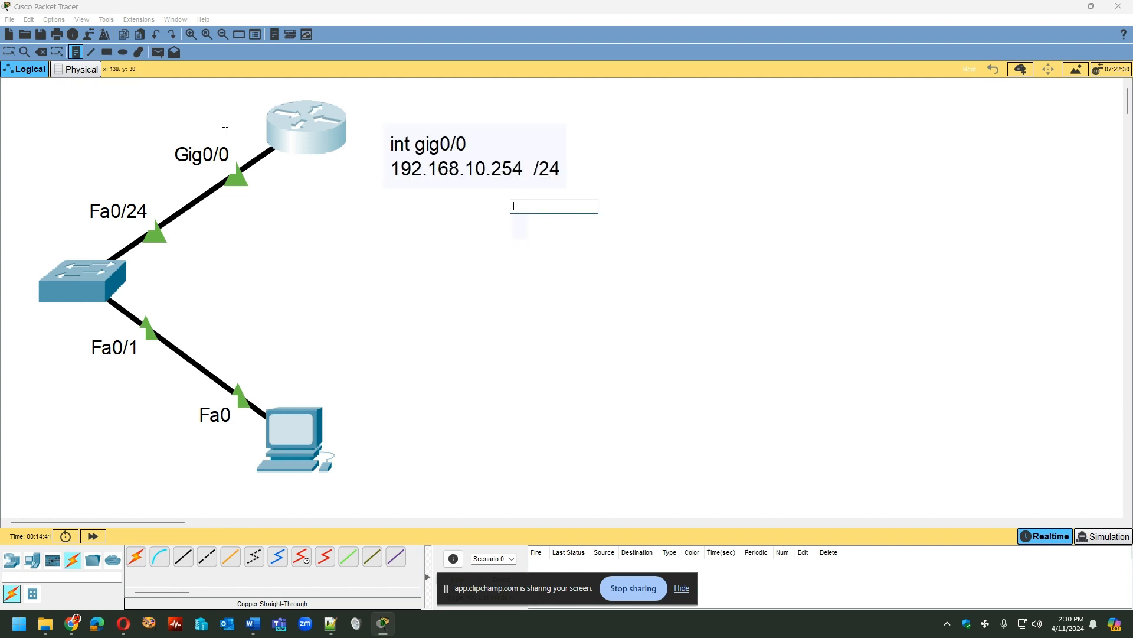
pyautogui.press('Escape')
pyautogui.moveTo(477, 164); pyautogui.dragTo(386, 214)
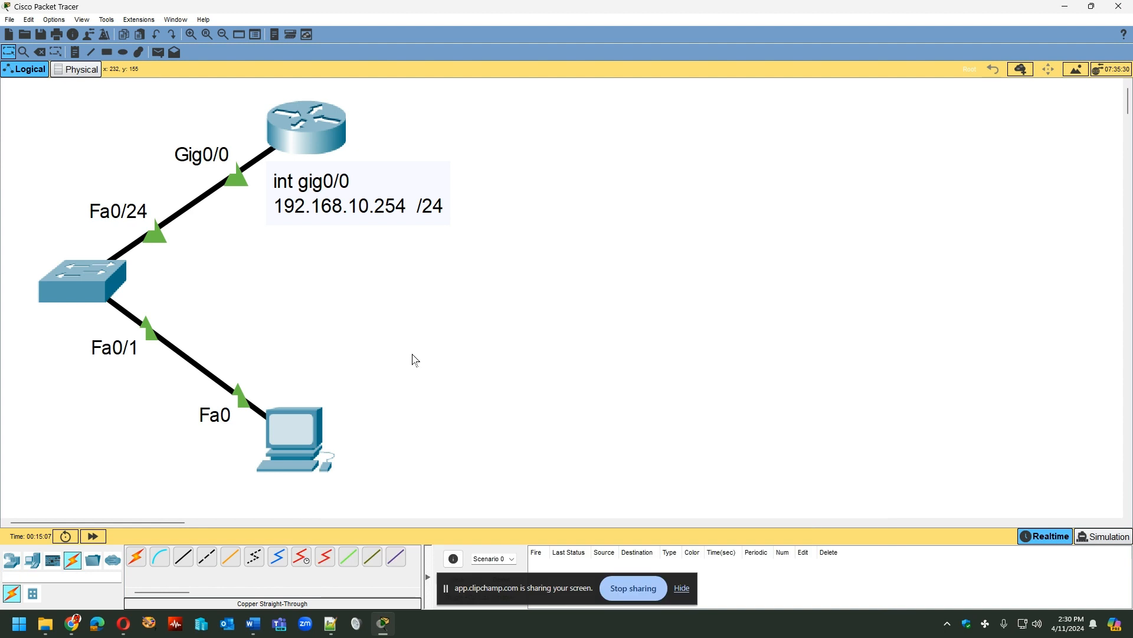
# - Set the PC's static IPv4 address to 192.168.10.1 with subnet mask 255.255.255.0
pyautogui.click(301, 442)
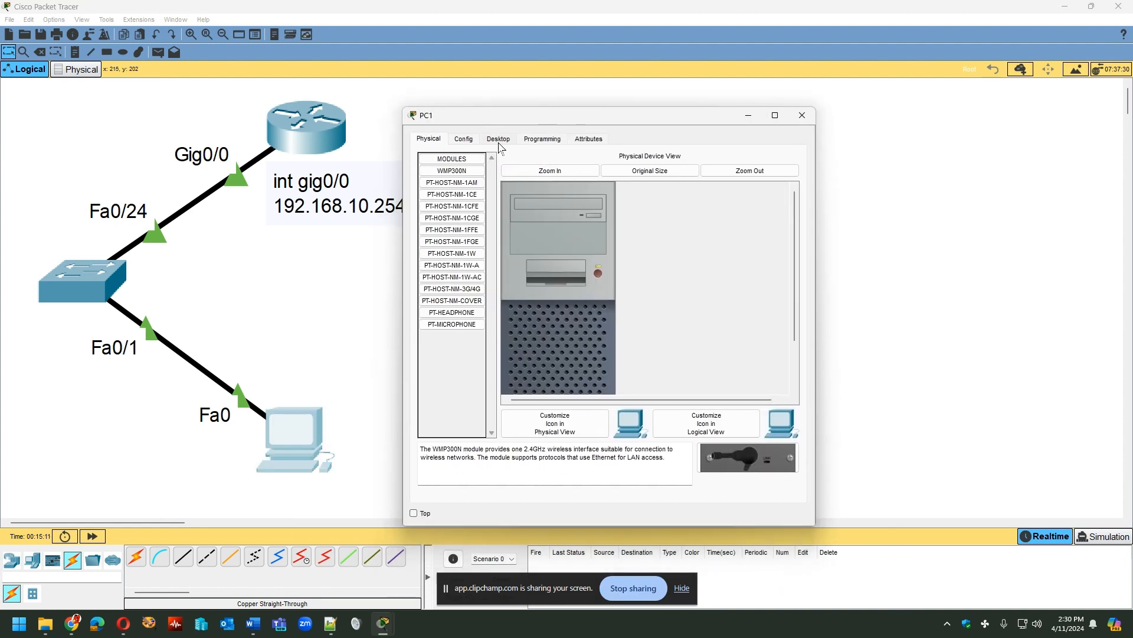
pyautogui.click(499, 142)
pyautogui.click(448, 176)
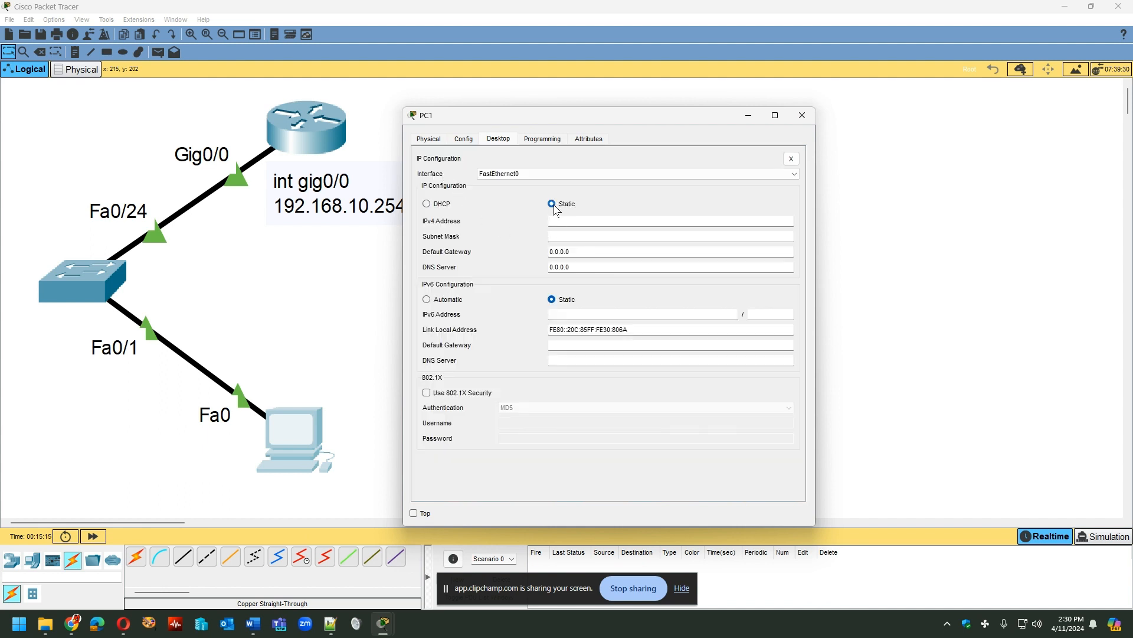
pyautogui.click(792, 218)
pyautogui.write('192.168.10.1')
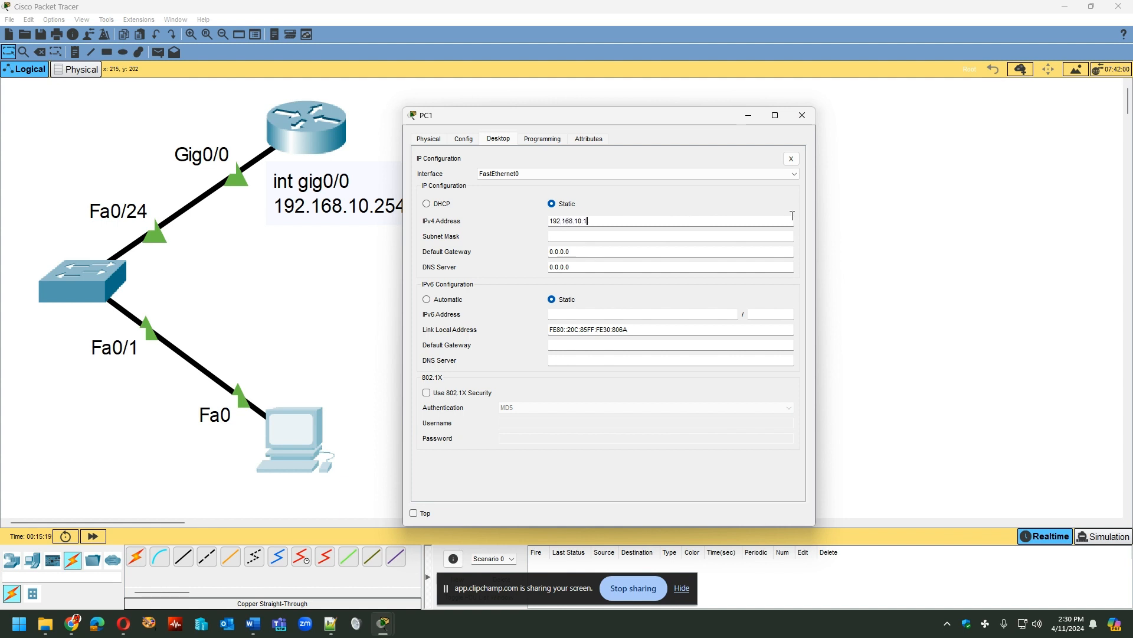
pyautogui.press('Tab')
pyautogui.moveTo(627, 234); pyautogui.dragTo(529, 247)
# - Set the PC's default gateway to 192.168.10.254 and close its IP configuration
pyautogui.moveTo(597, 251); pyautogui.dragTo(397, 255)
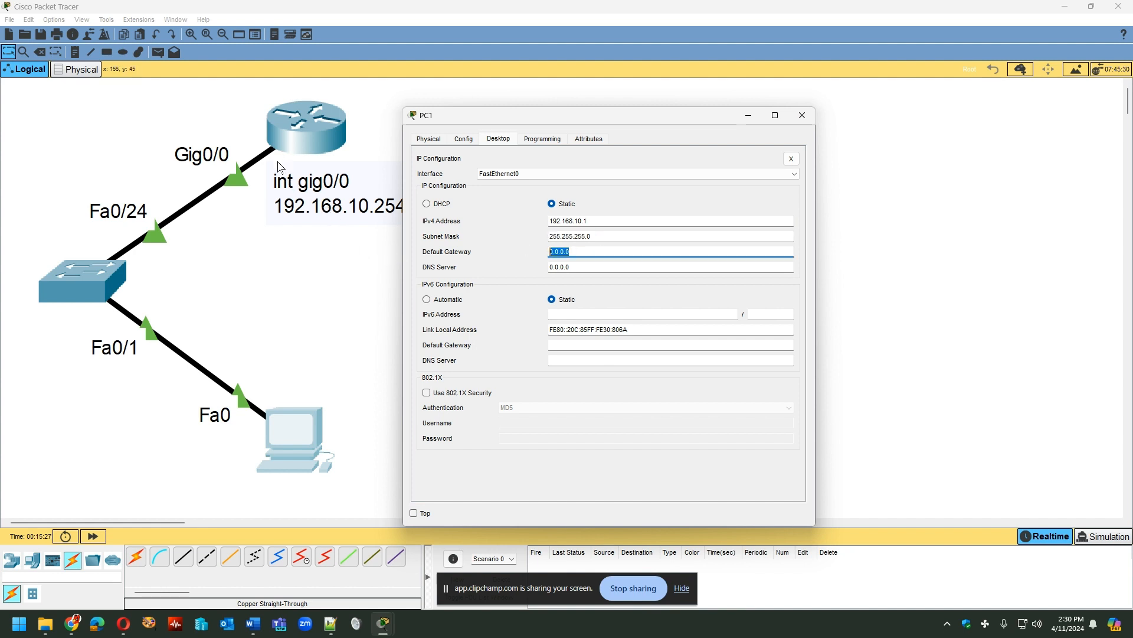
pyautogui.click(594, 253)
pyautogui.moveTo(594, 253); pyautogui.dragTo(449, 260)
pyautogui.write('192.168.10.254')
pyautogui.moveTo(584, 269); pyautogui.dragTo(519, 301)
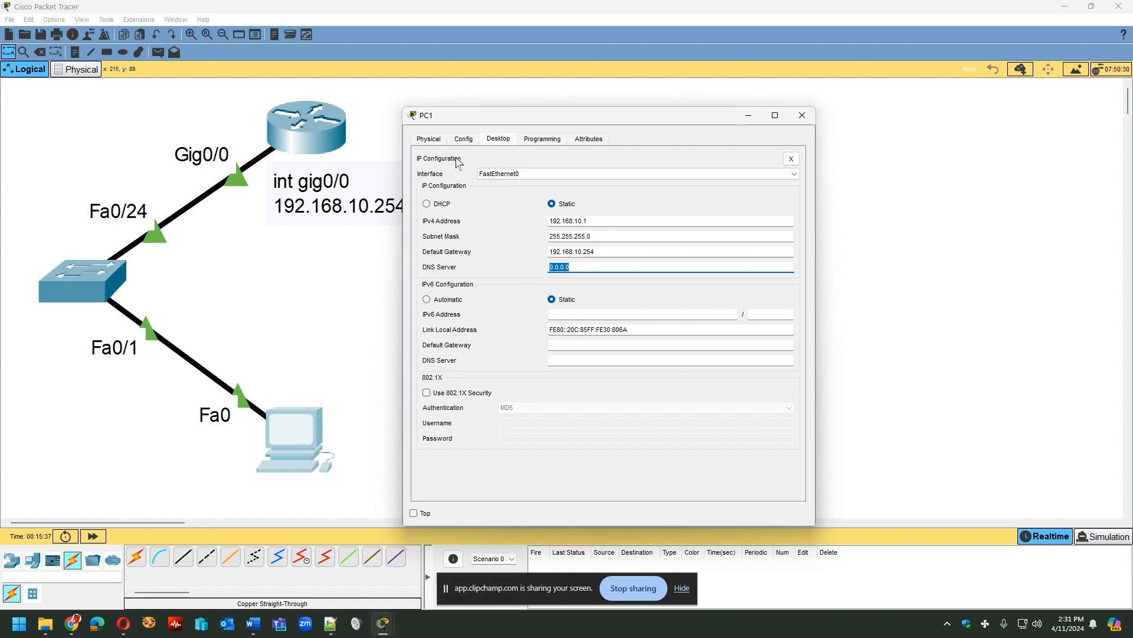
pyautogui.click(792, 159)
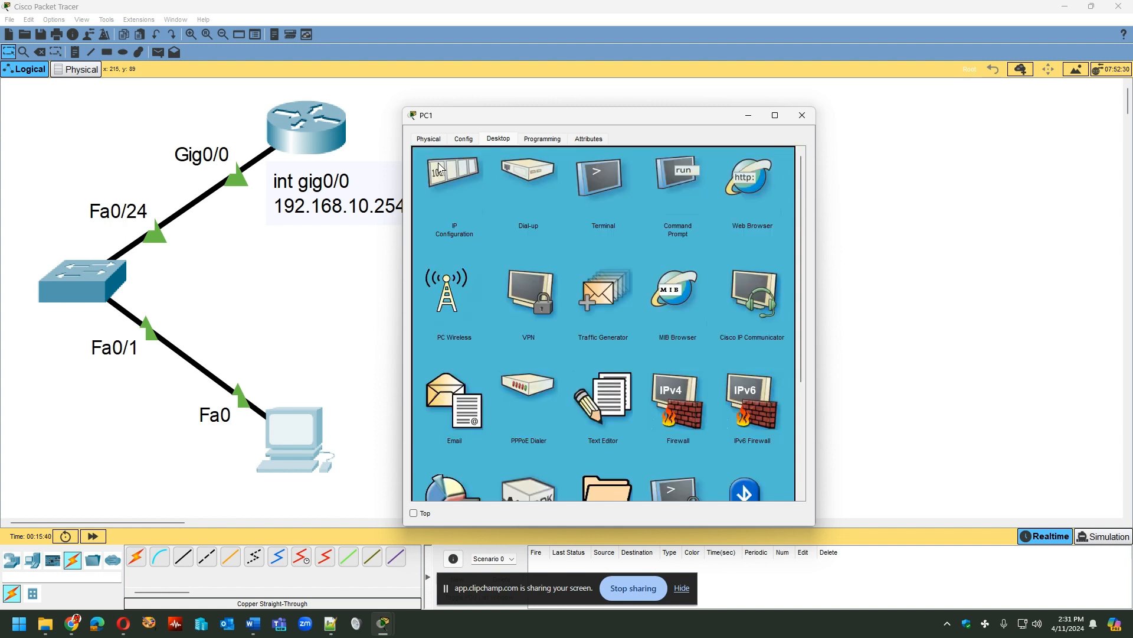
# - Ping the router at 192.168.10.254 from the PC's command prompt, and move the PC window clear of the topology
pyautogui.click(678, 171)
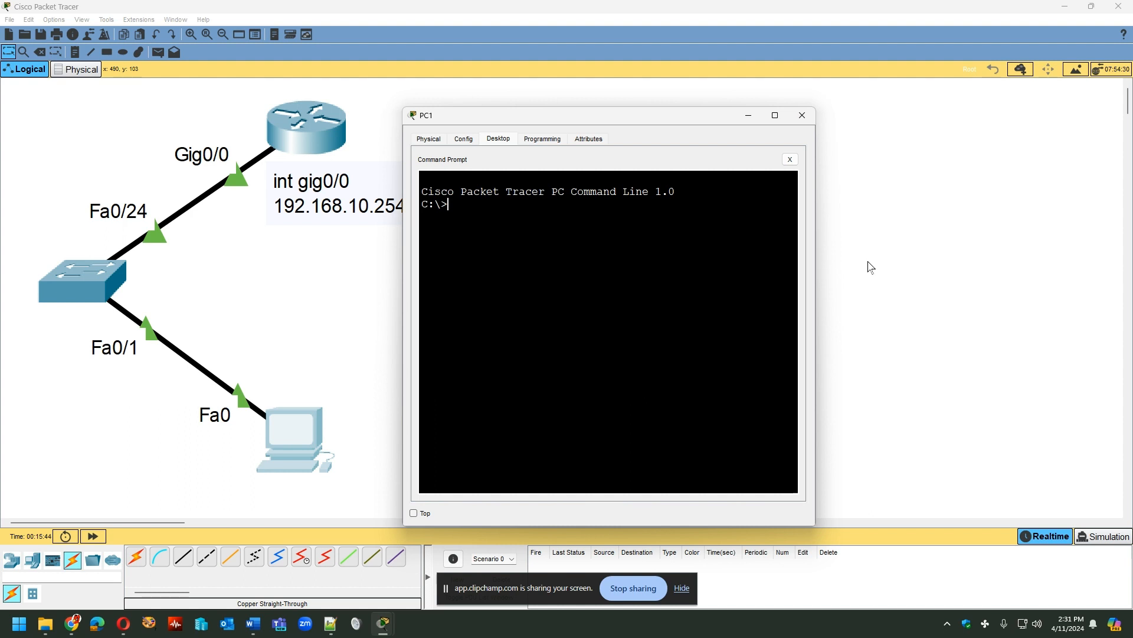
pyautogui.write('ping 192.168.10.254')
pyautogui.press('Return')
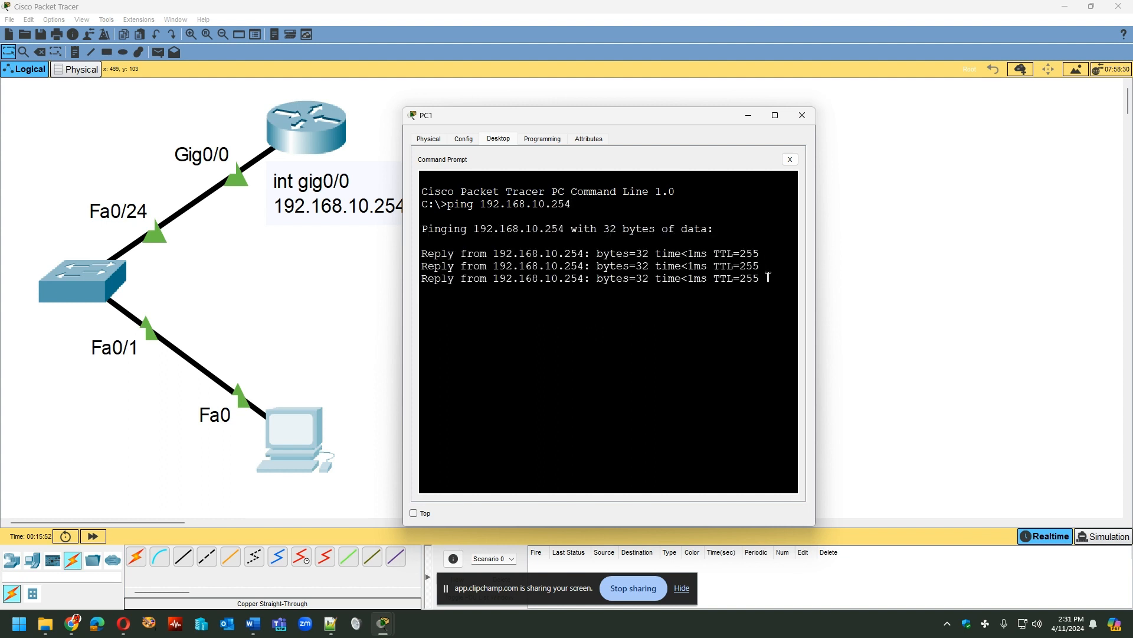
pyautogui.moveTo(618, 118); pyautogui.dragTo(691, 92)
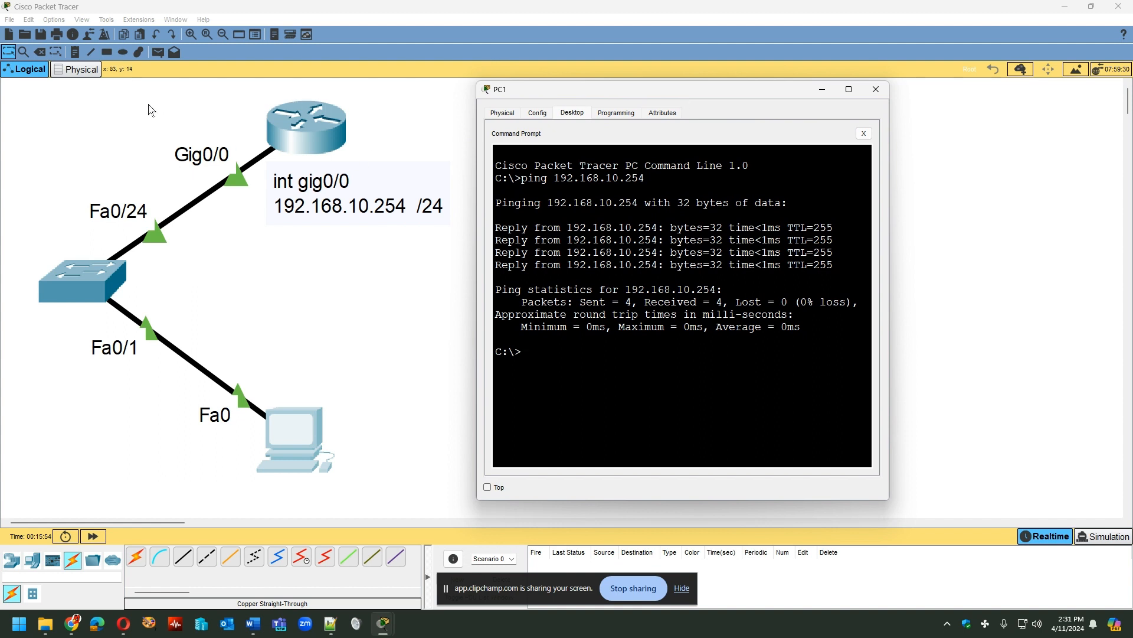
# - Add a note reading "192.168.10.1 /24" to the topology and place it just above the PC
pyautogui.click(75, 52)
pyautogui.click(280, 369)
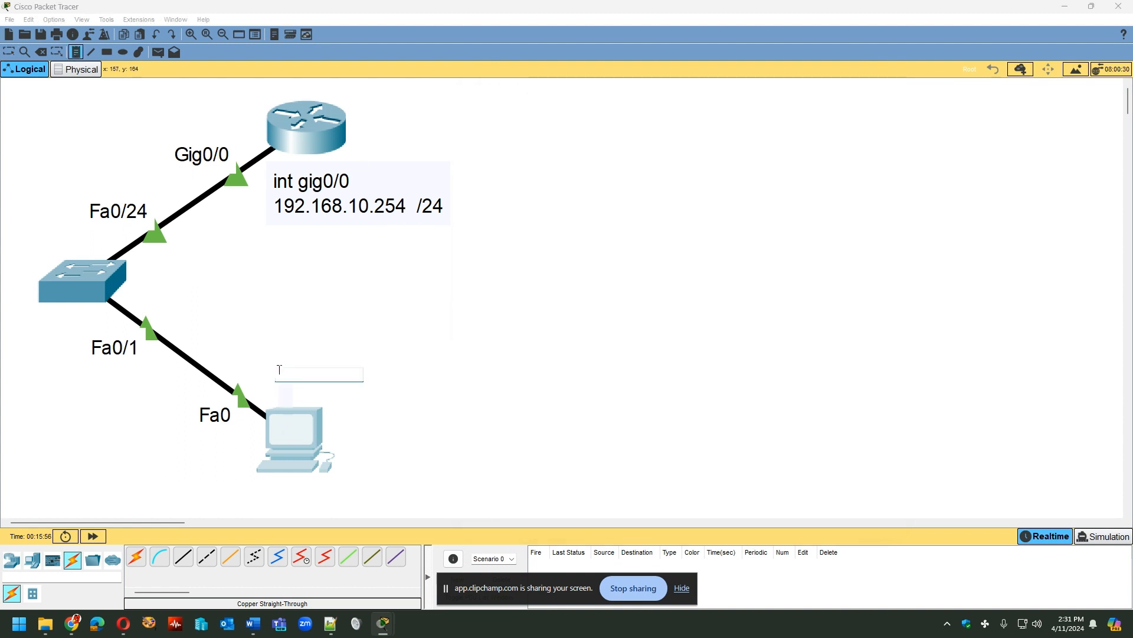
pyautogui.write('192.168.10.1  /24')
pyautogui.click(439, 446)
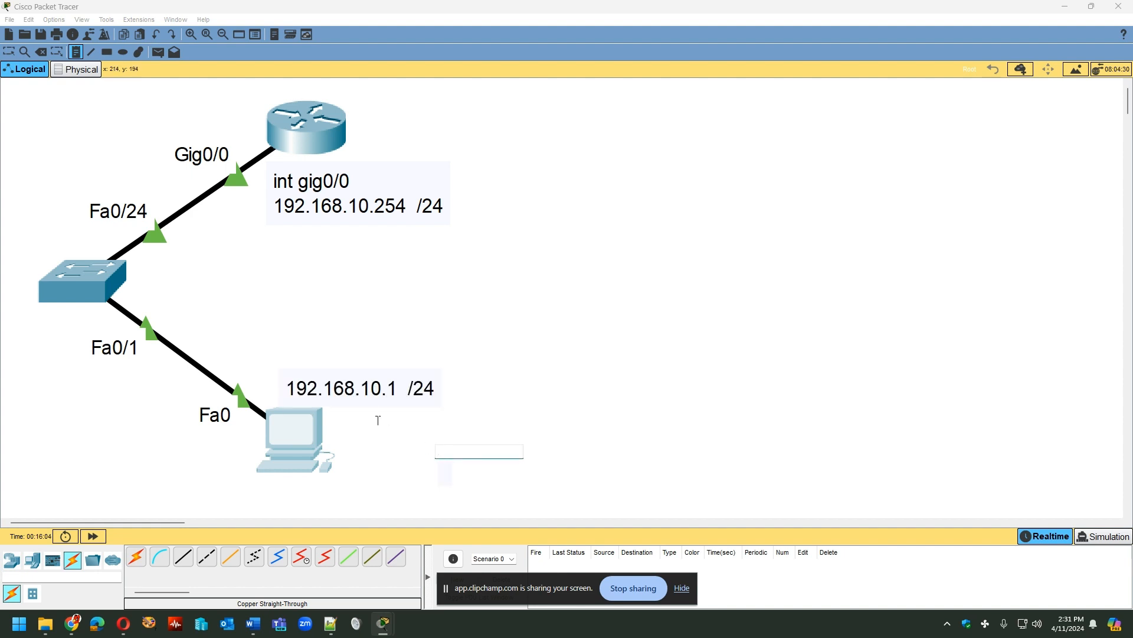
pyautogui.press('Escape')
pyautogui.moveTo(326, 382)
pyautogui.mouseDown()
pyautogui.moveTo(344, 248)
pyautogui.moveTo(335, 389)
pyautogui.mouseUp()
# - Reopen the PC's command prompt, repeat the ping to 192.168.10.254, and enlarge the window to show the full output
pyautogui.click(299, 441)
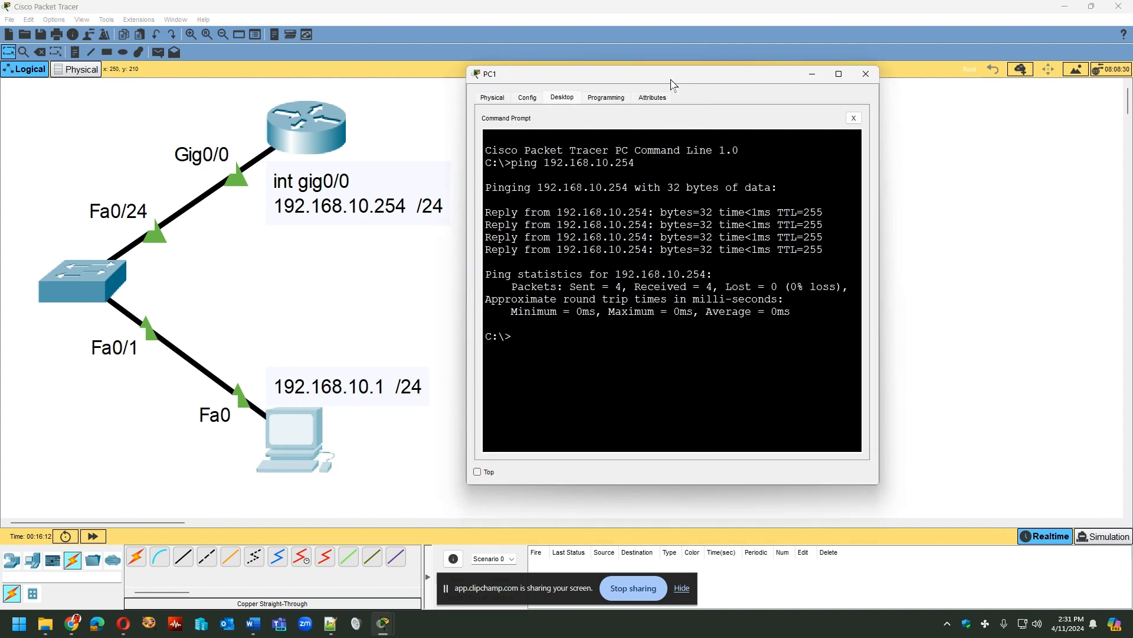
pyautogui.press('Up')
pyautogui.press('ctrl')
pyautogui.press('ctrl')
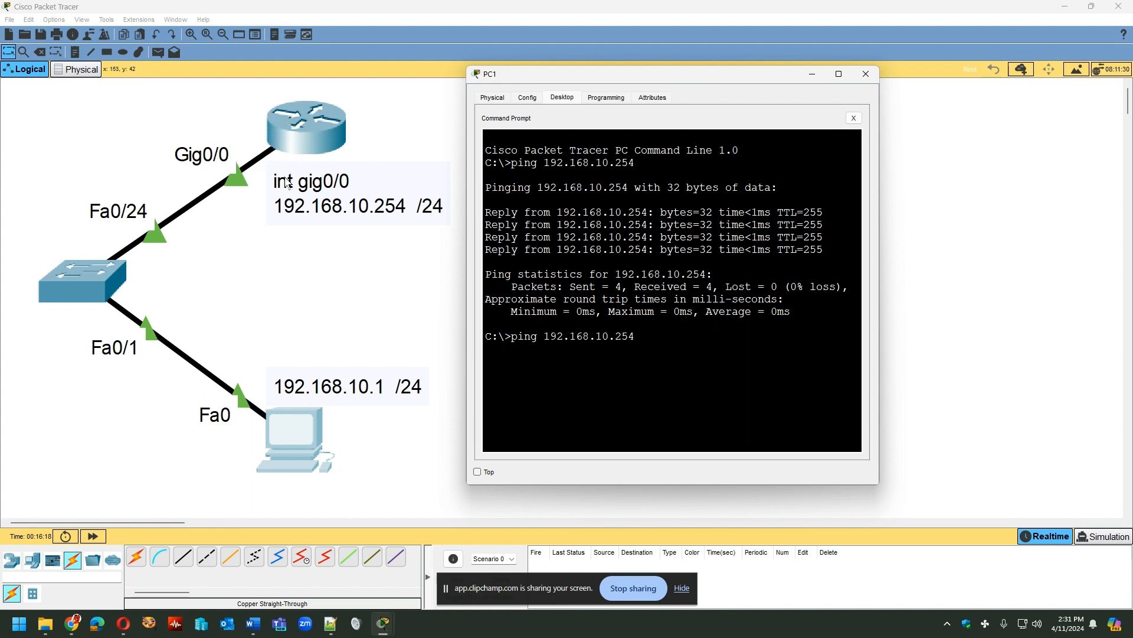
pyautogui.press('Return')
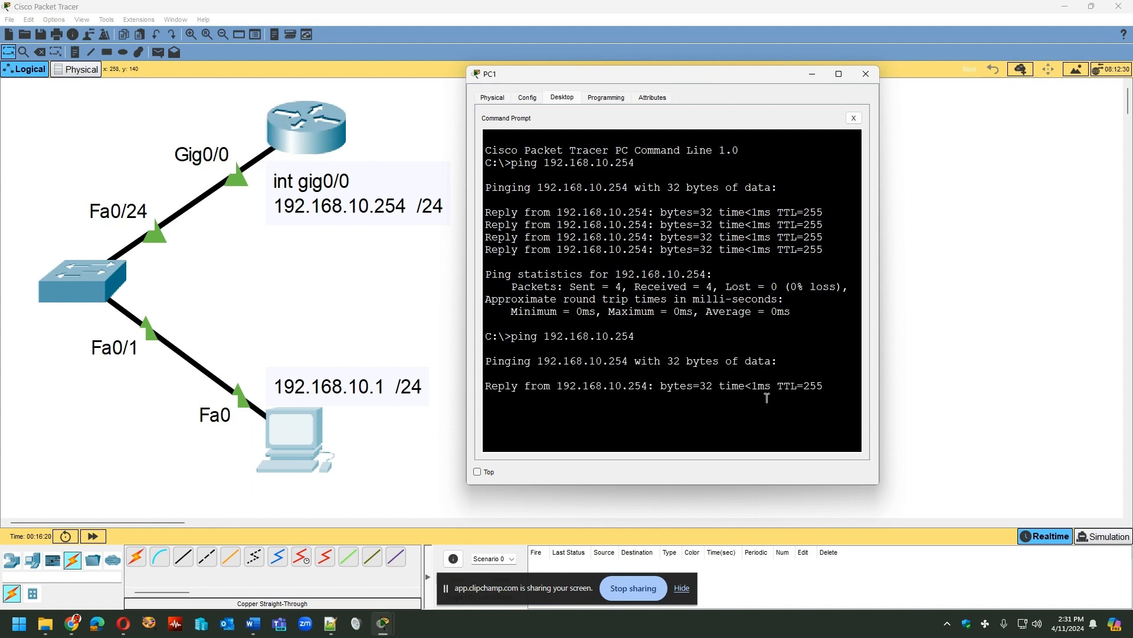
pyautogui.moveTo(578, 84); pyautogui.dragTo(567, 68)
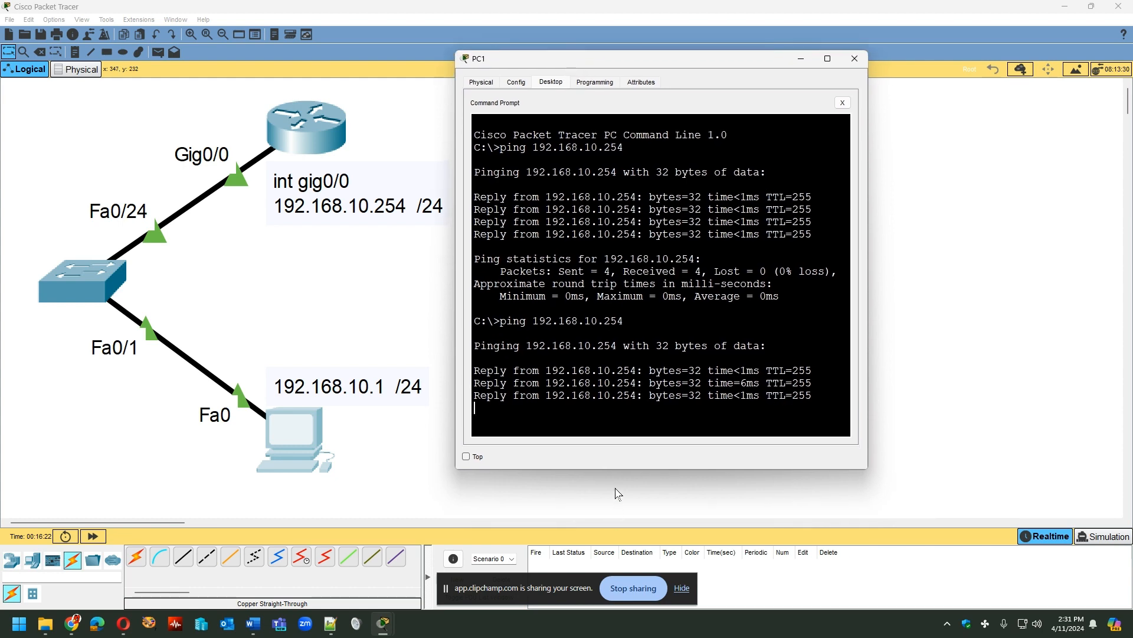
pyautogui.moveTo(614, 469); pyautogui.dragTo(618, 493)
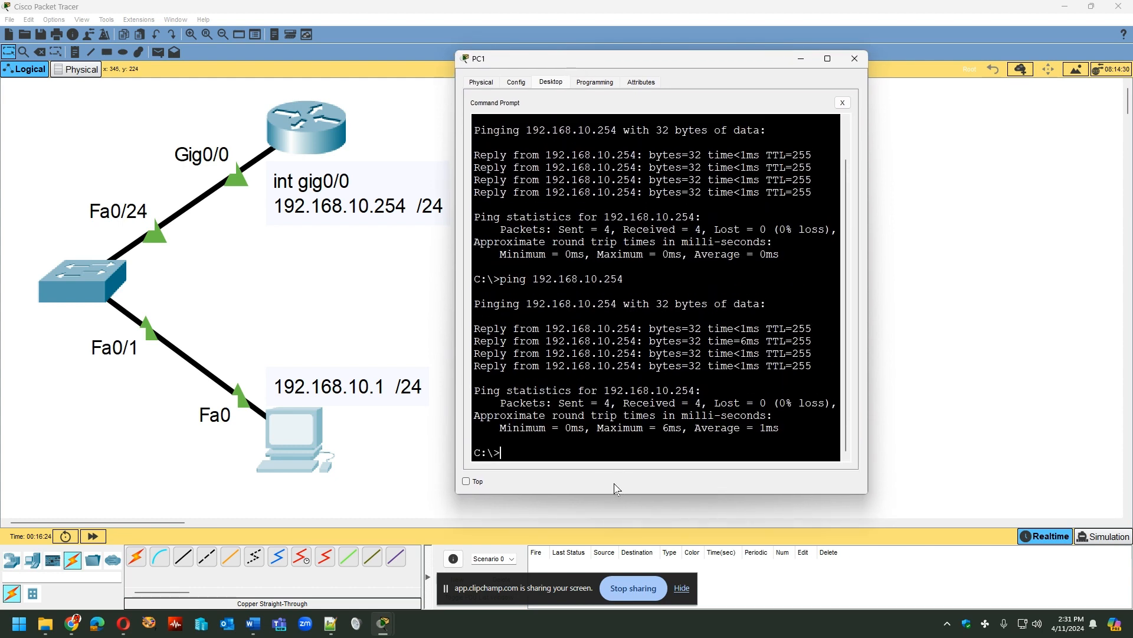